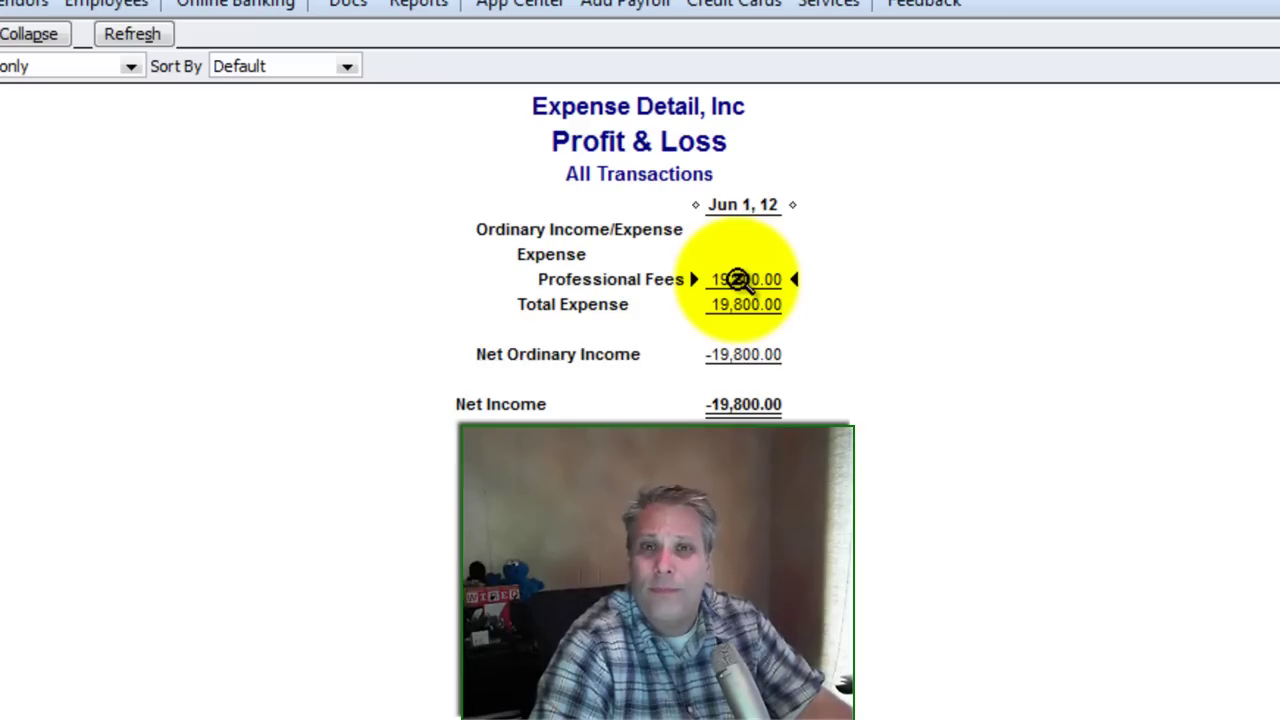
- Drill into the Professional Fees amount, widen the detail report's Name column, and total the transactions by Payee
double_click(737, 279)
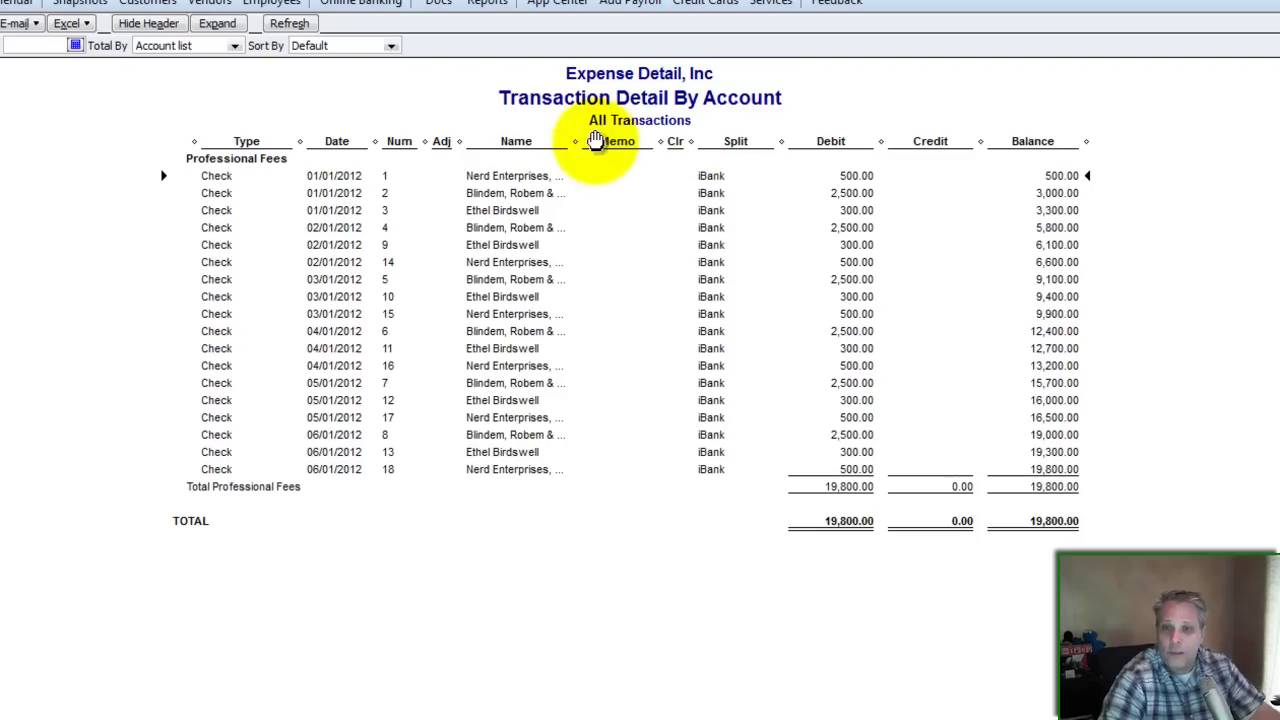
drag(575, 141, 650, 140)
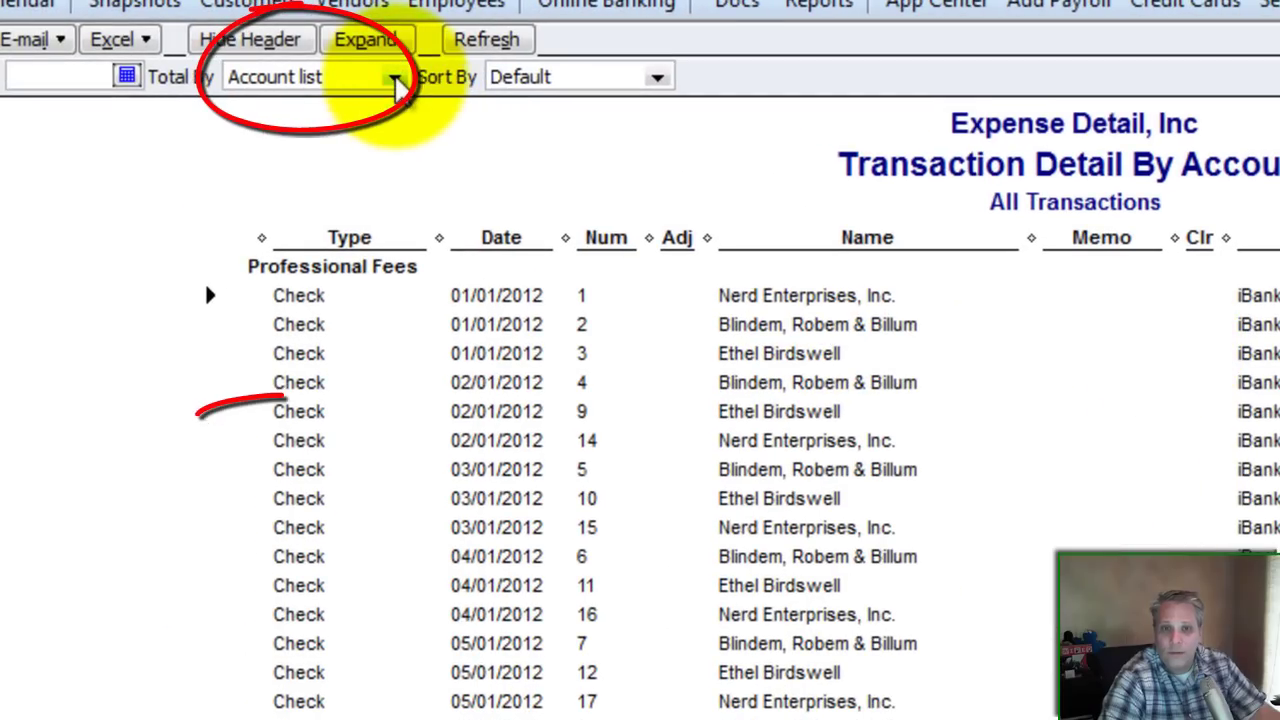
click(395, 78)
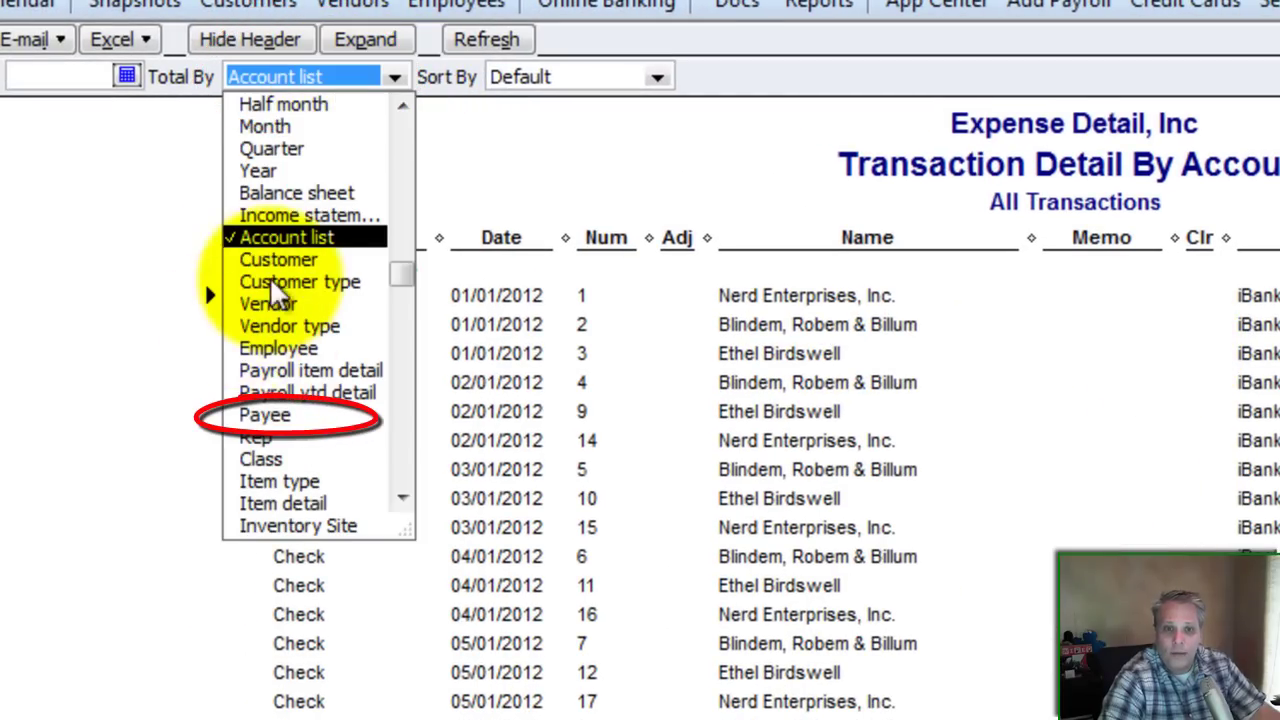
click(266, 418)
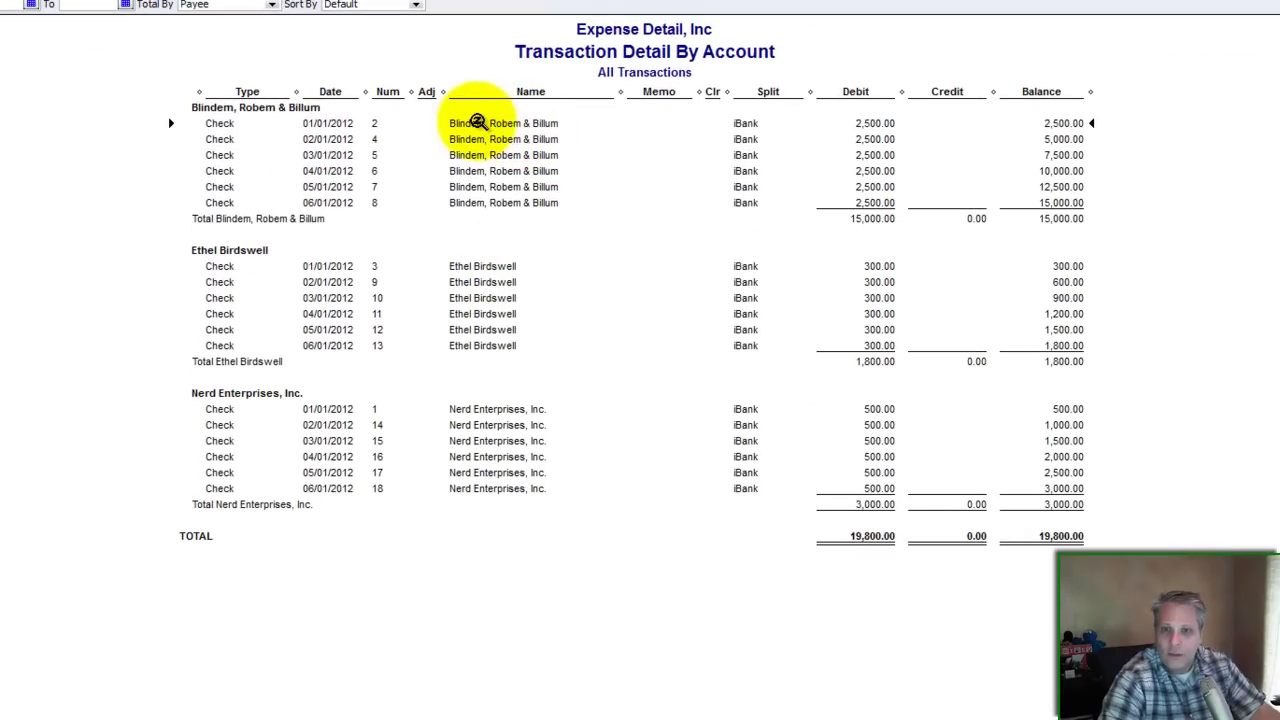
- Open the 01/01/2012 Blindem, Robem & Billum check and change its expense account to Professional Fees:Legal
double_click(476, 126)
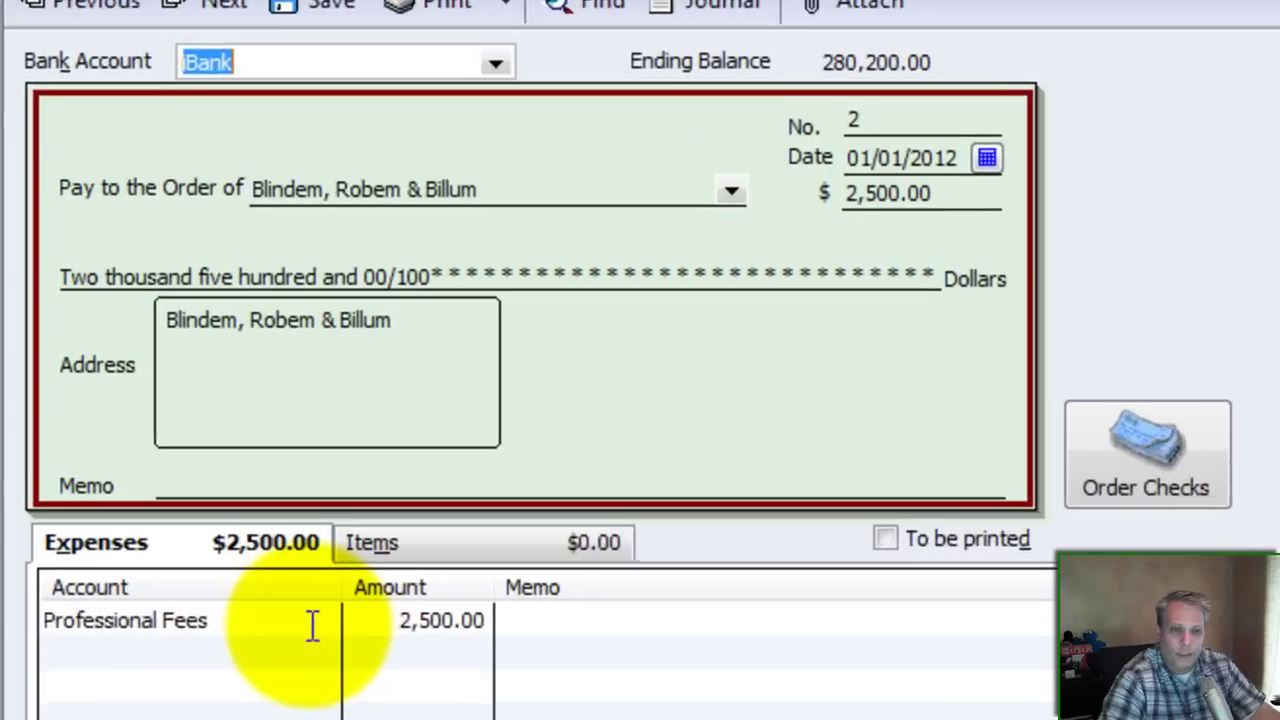
click(168, 527)
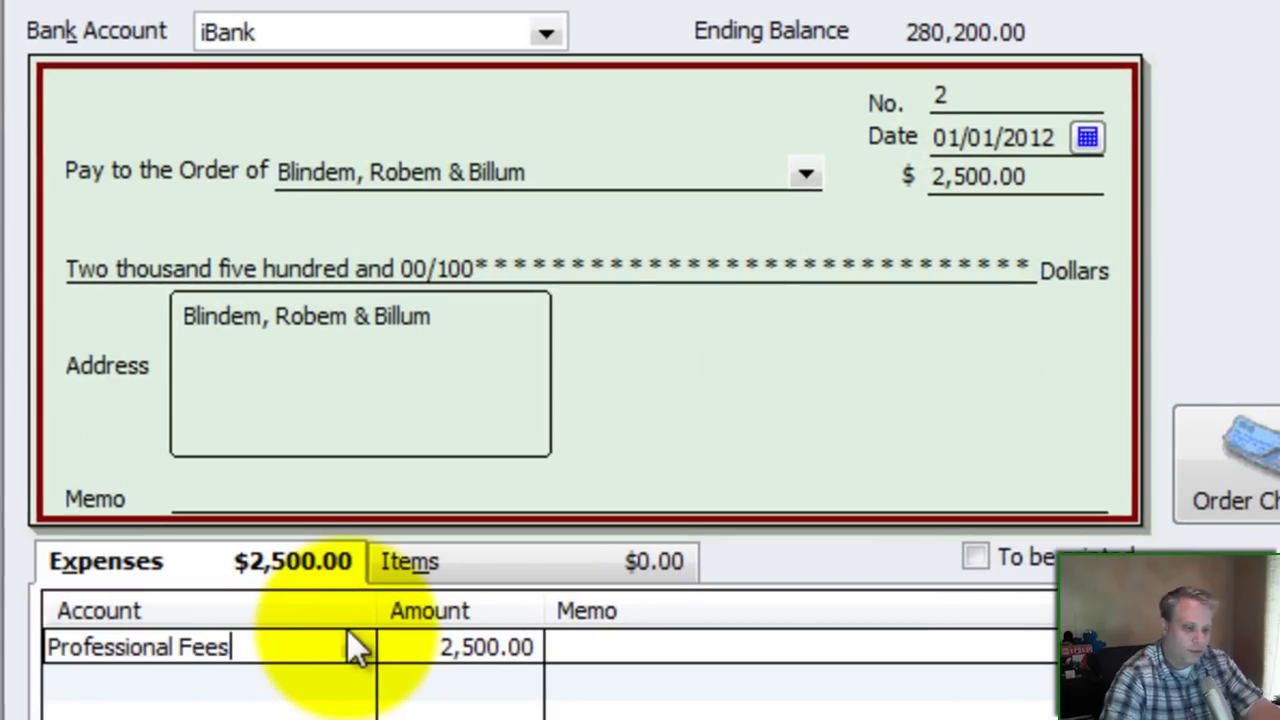
text(:)
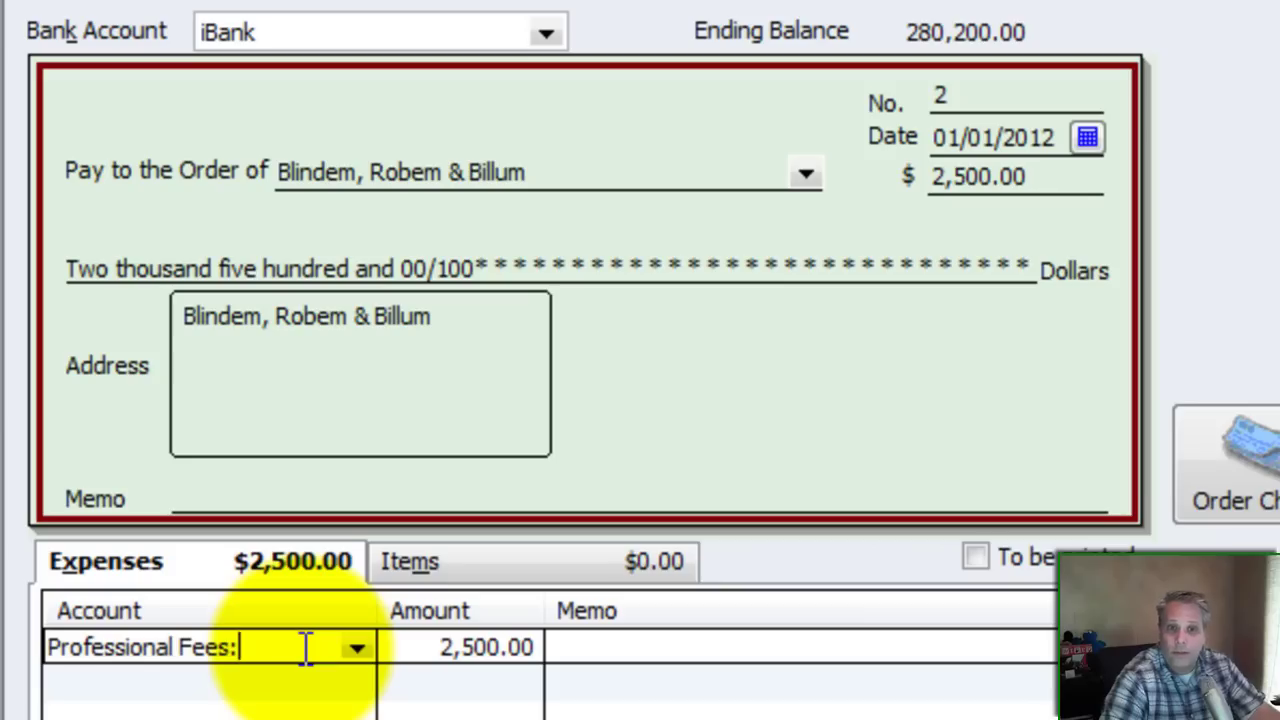
text(Le)
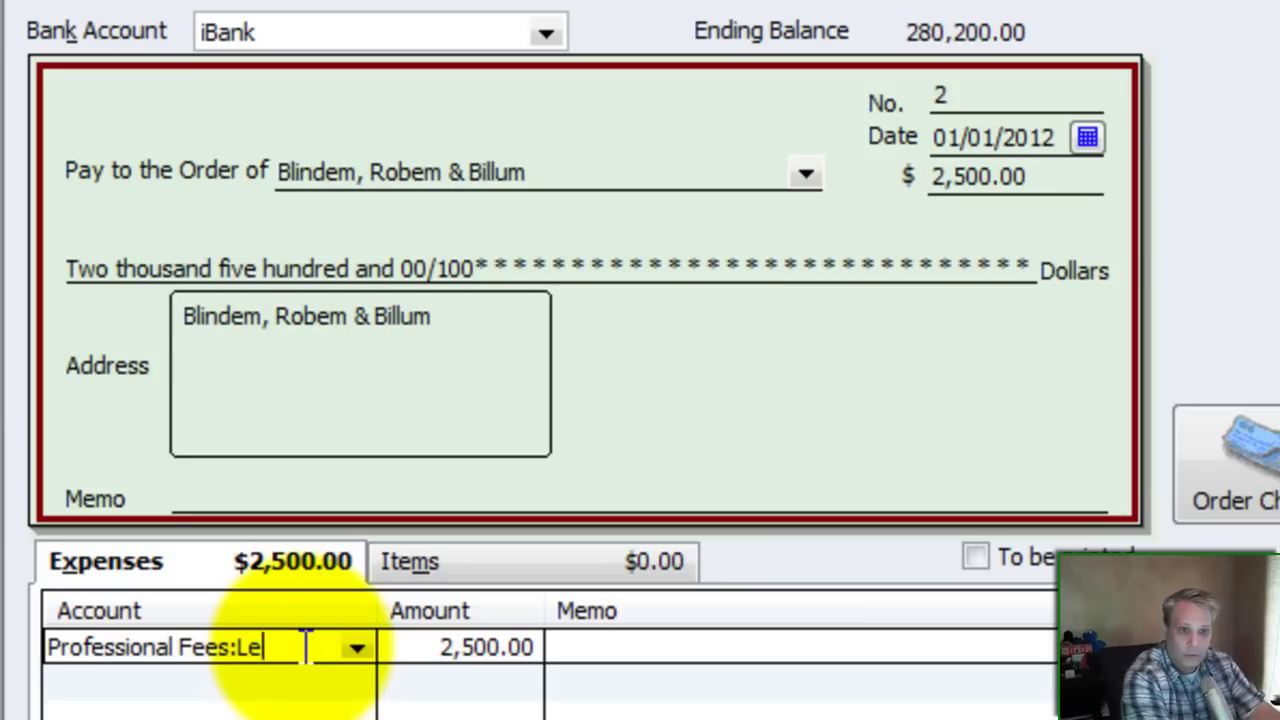
text(gal Fees)
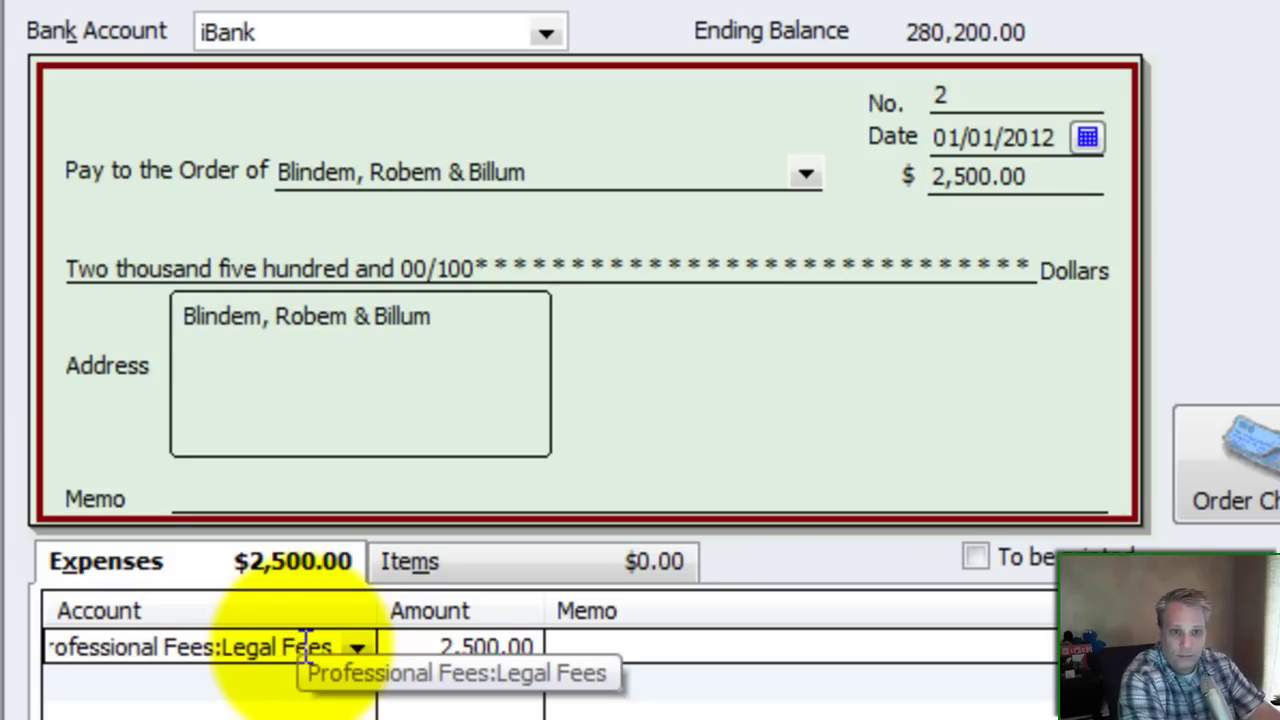
key(BackSpace)
key(BackSpace)
key(BackSpace)
key(BackSpace)
key(BackSpace)
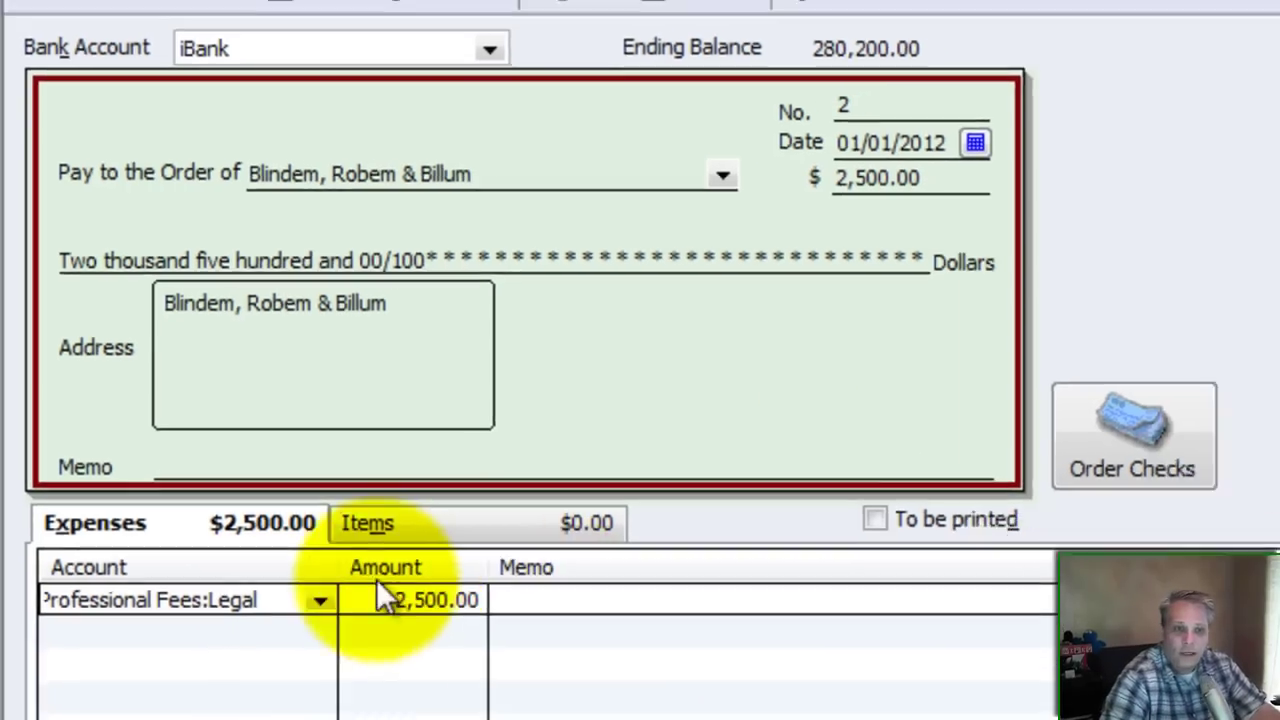
click(425, 640)
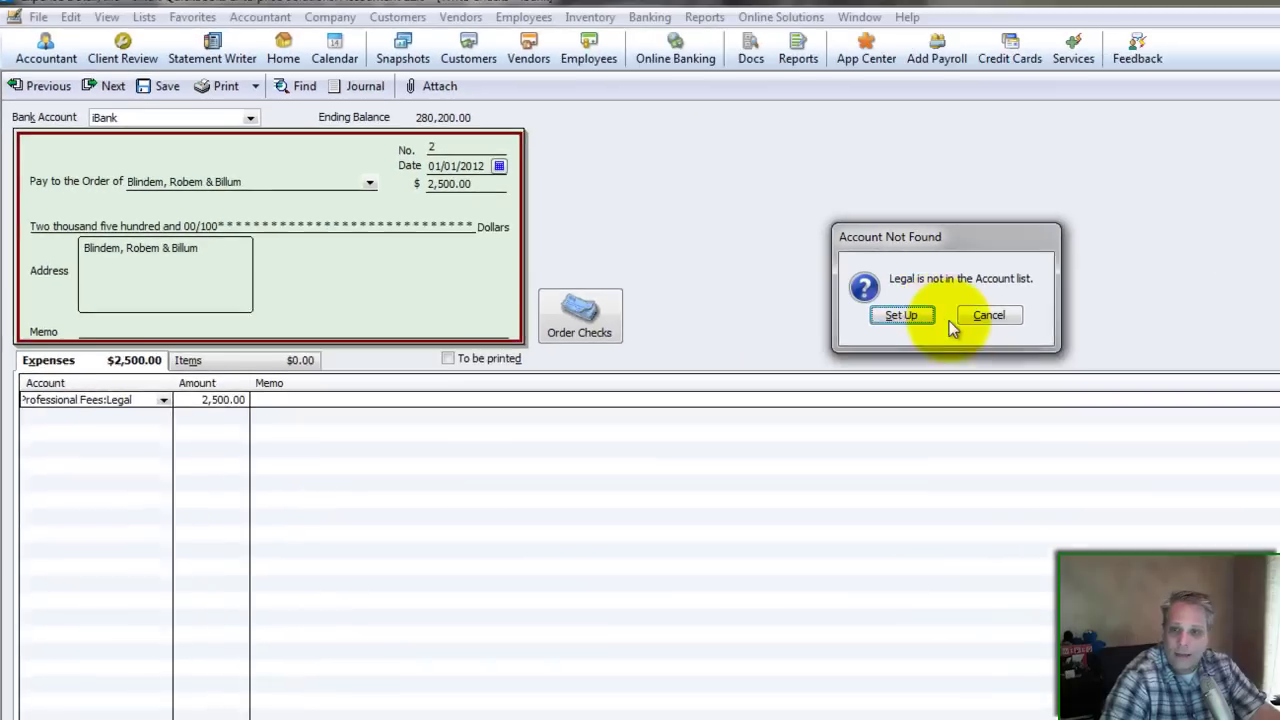
- Set up Legal as a new Expense account that is a subaccount of Professional Fees
click(1279, 463)
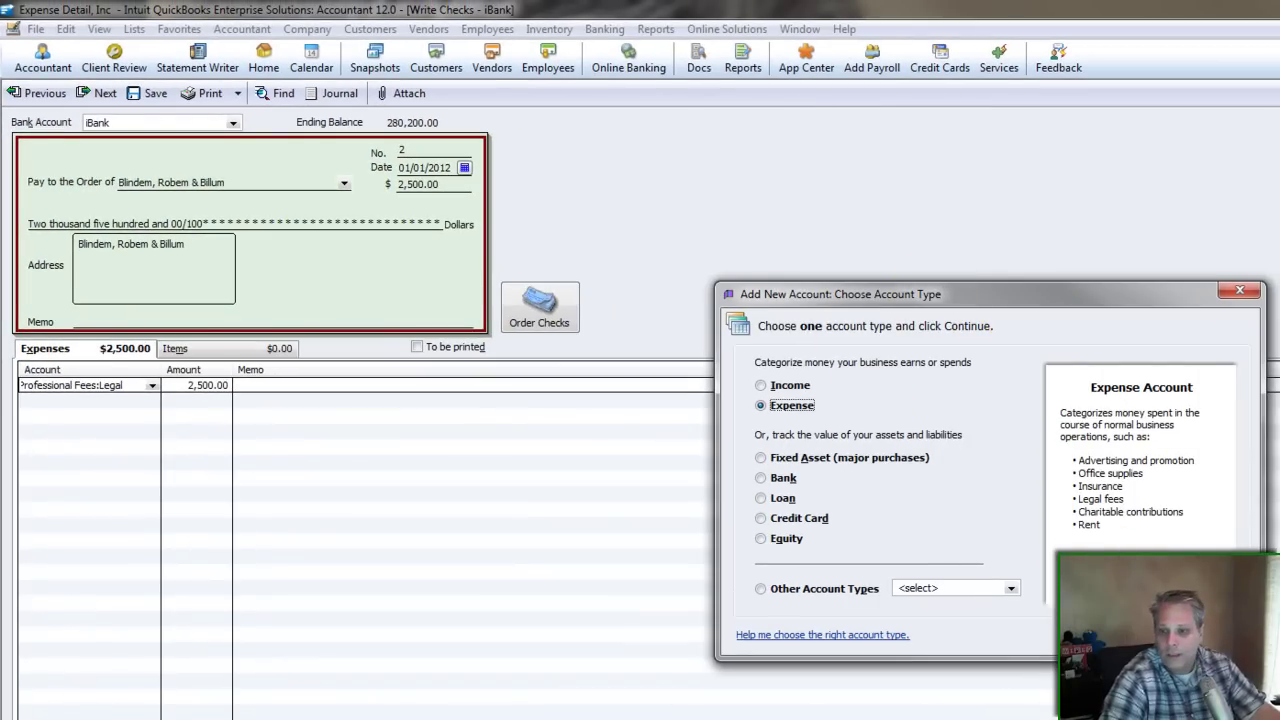
key(Escape)
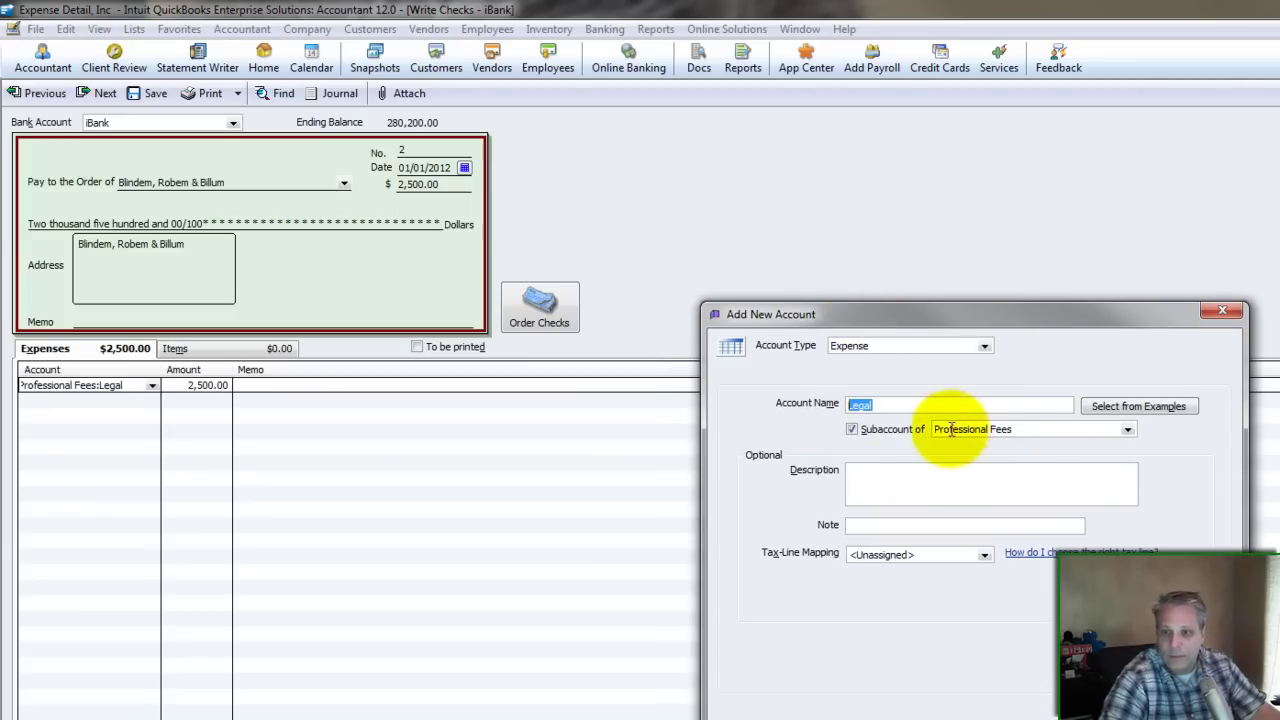
click(1026, 429)
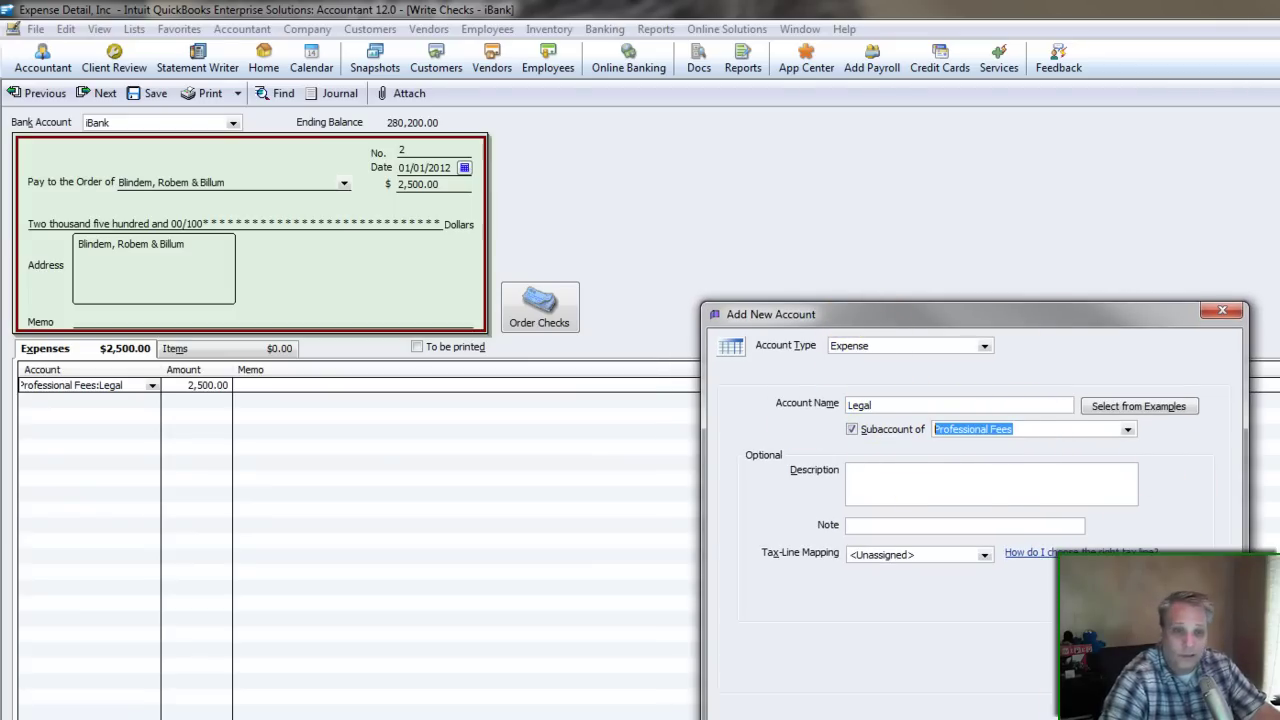
key(Return)
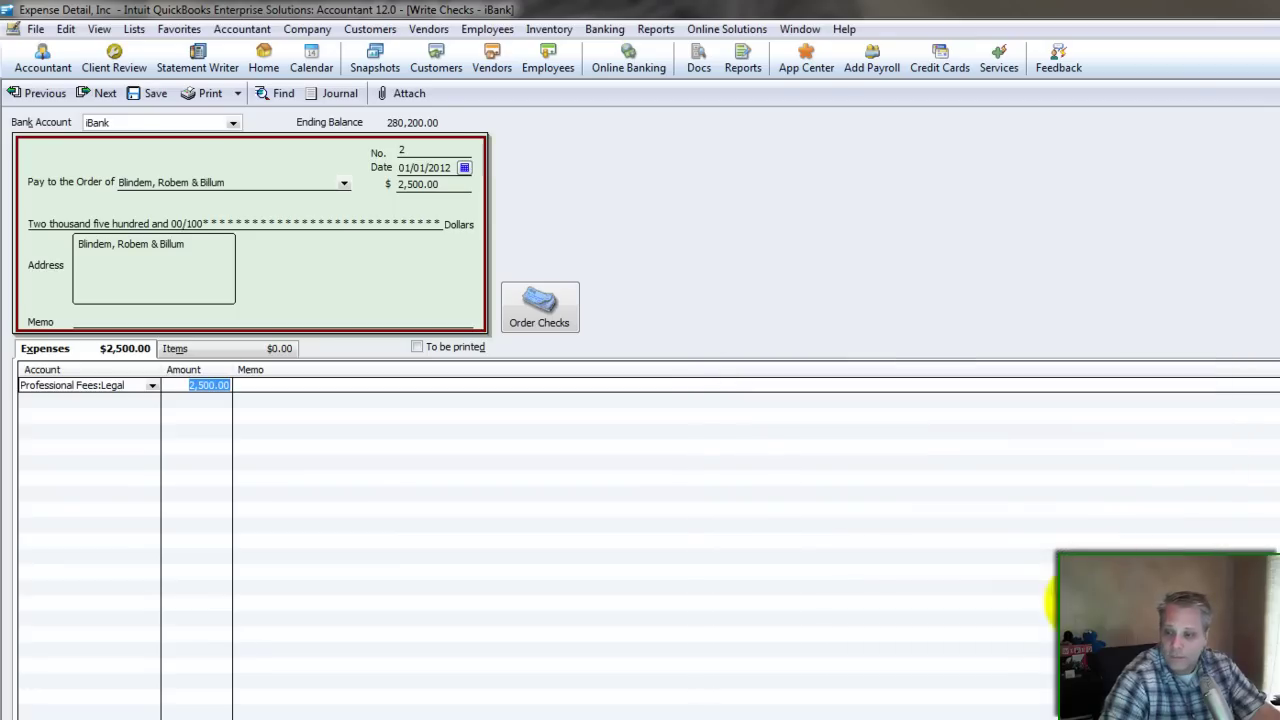
- Close the edited check, recording its changes and accepting the edit to a past transaction
key(Escape)
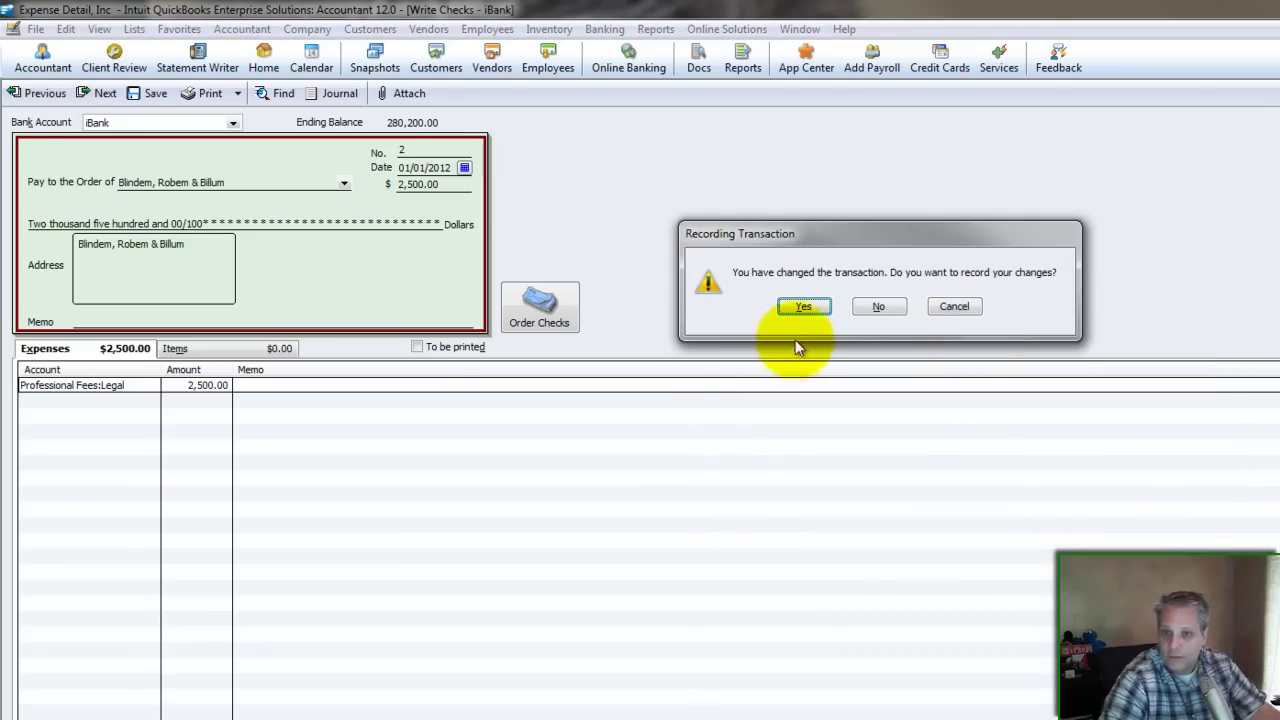
click(810, 308)
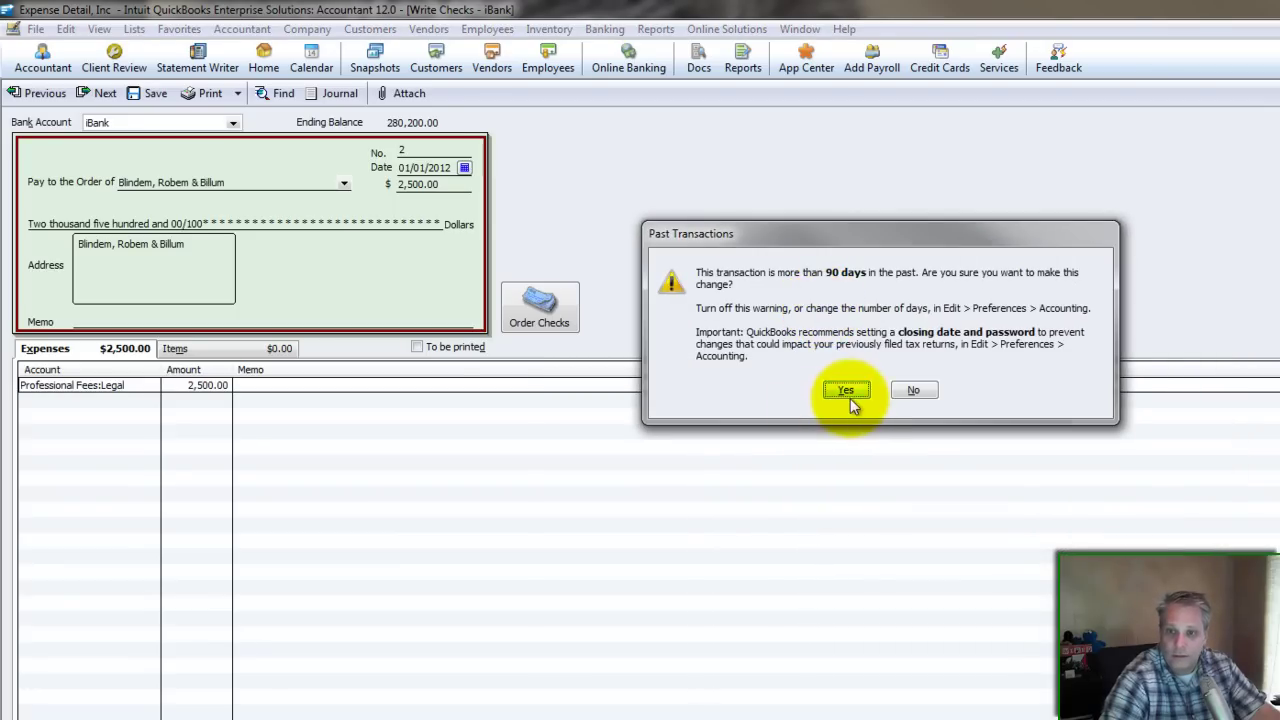
click(848, 390)
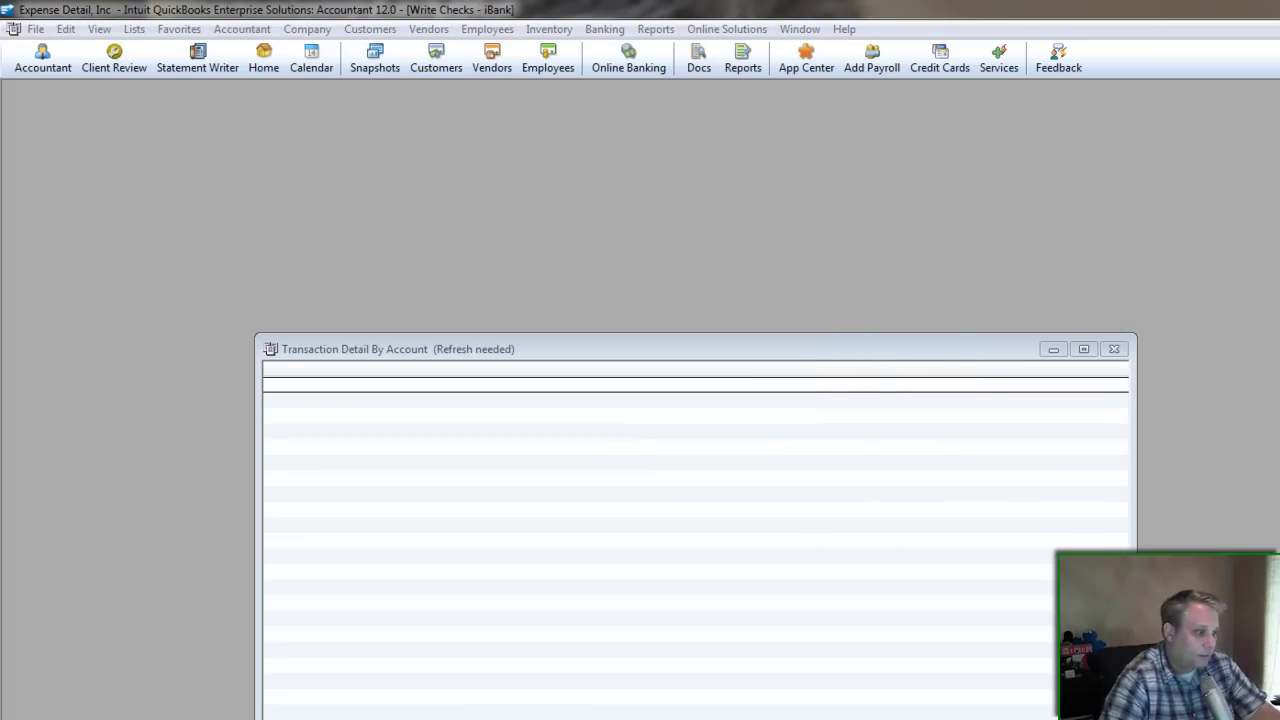
- Refresh the Transaction Detail By Account report and the Profit & Loss report with the latest data
click(335, 485)
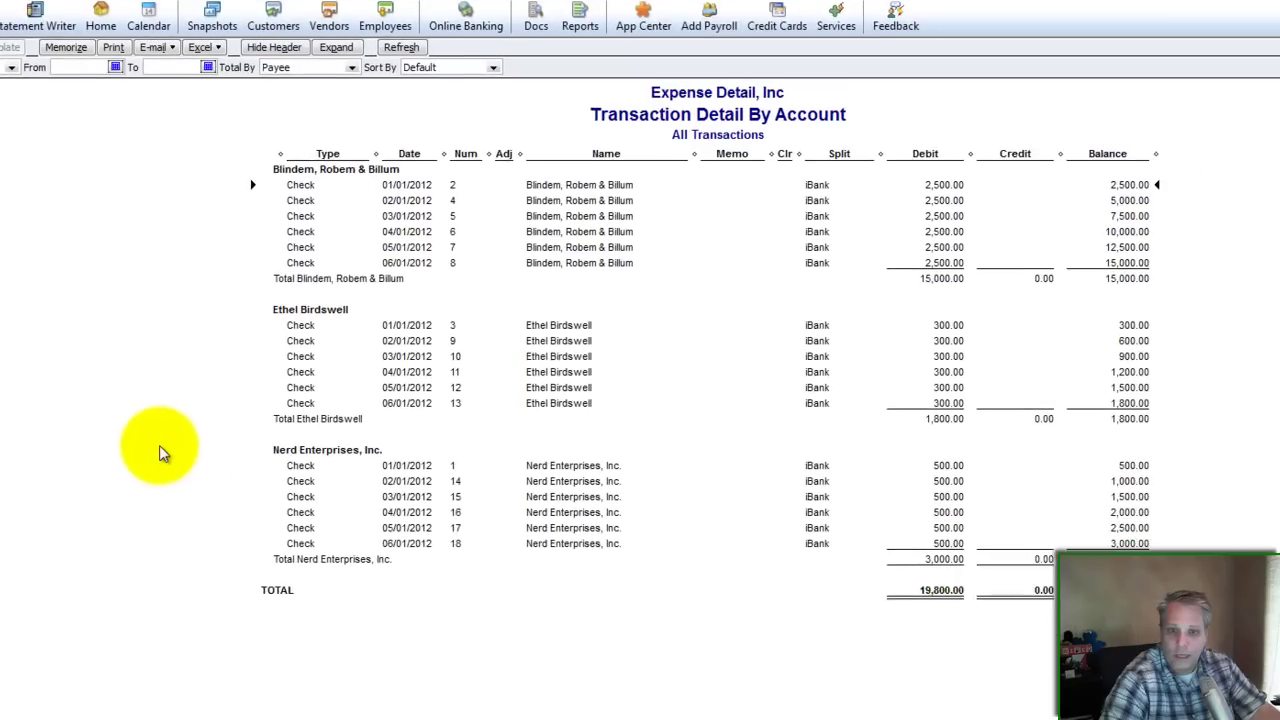
click(300, 212)
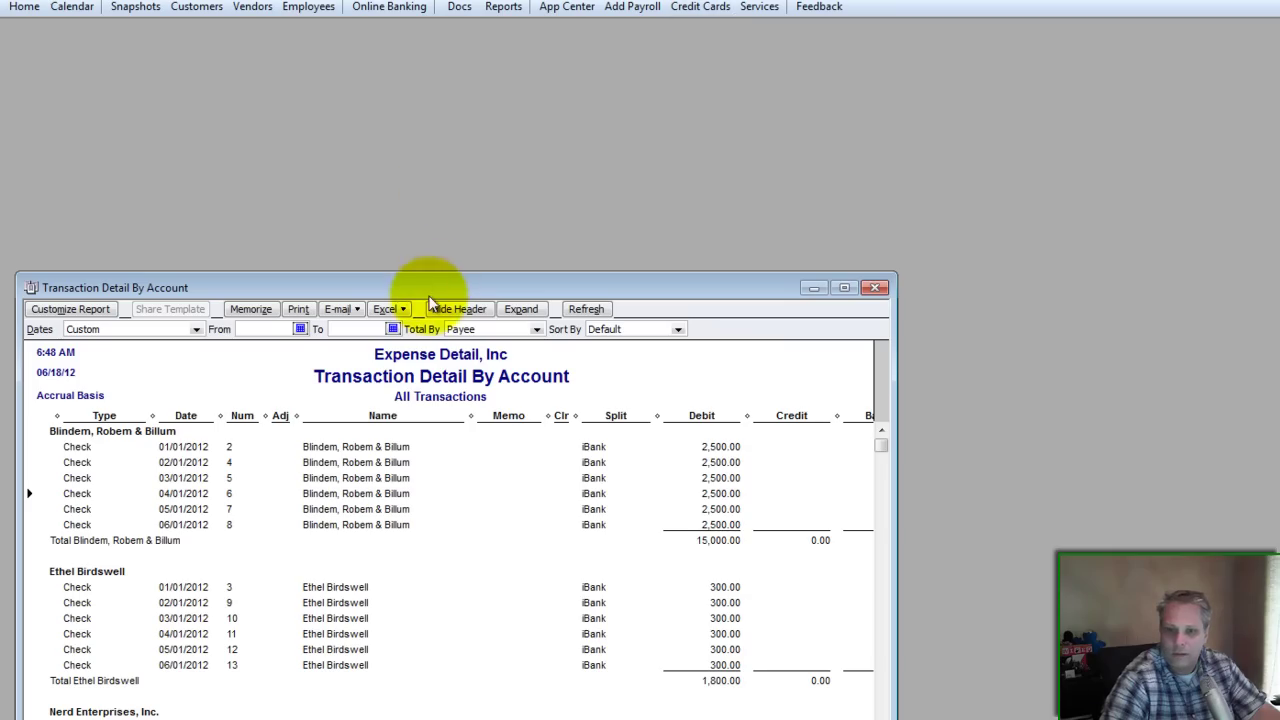
drag(409, 286, 558, 118)
click(115, 287)
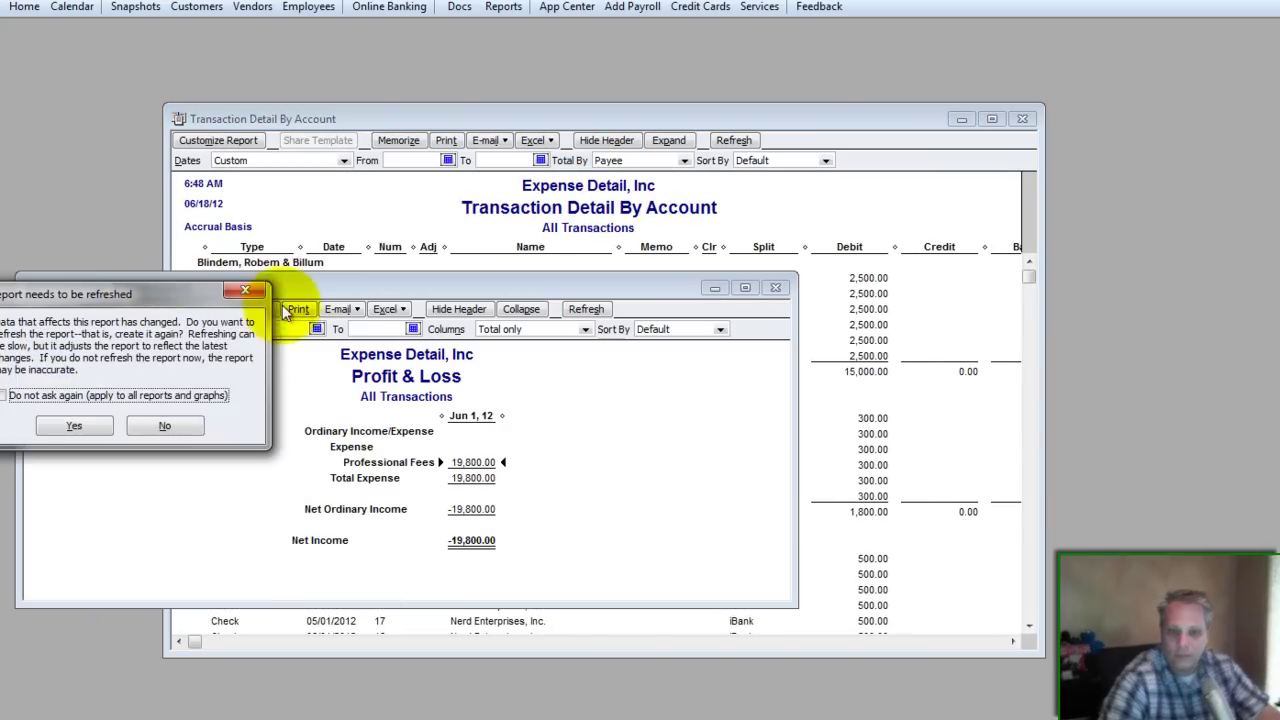
click(70, 427)
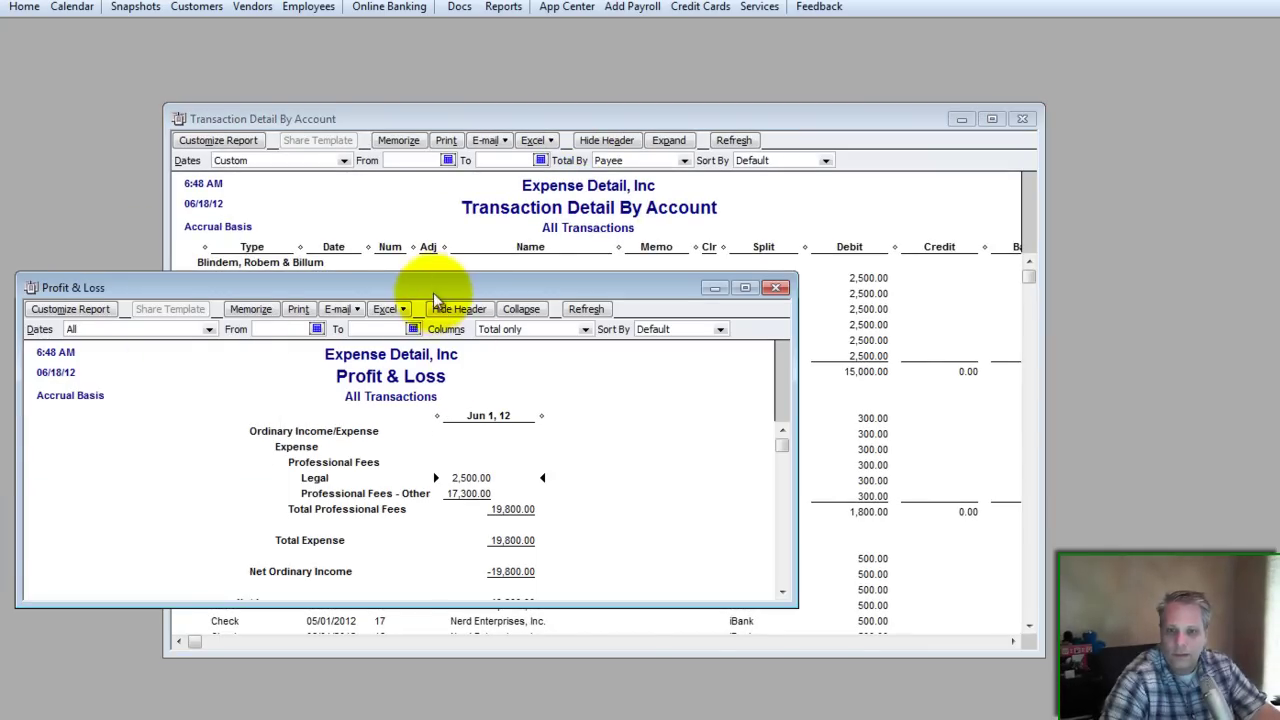
- Arrange the Profit & Loss and Transaction Detail By Account windows side by side and enlarge them to show more of each report
drag(433, 289, 267, 401)
drag(393, 118, 646, 77)
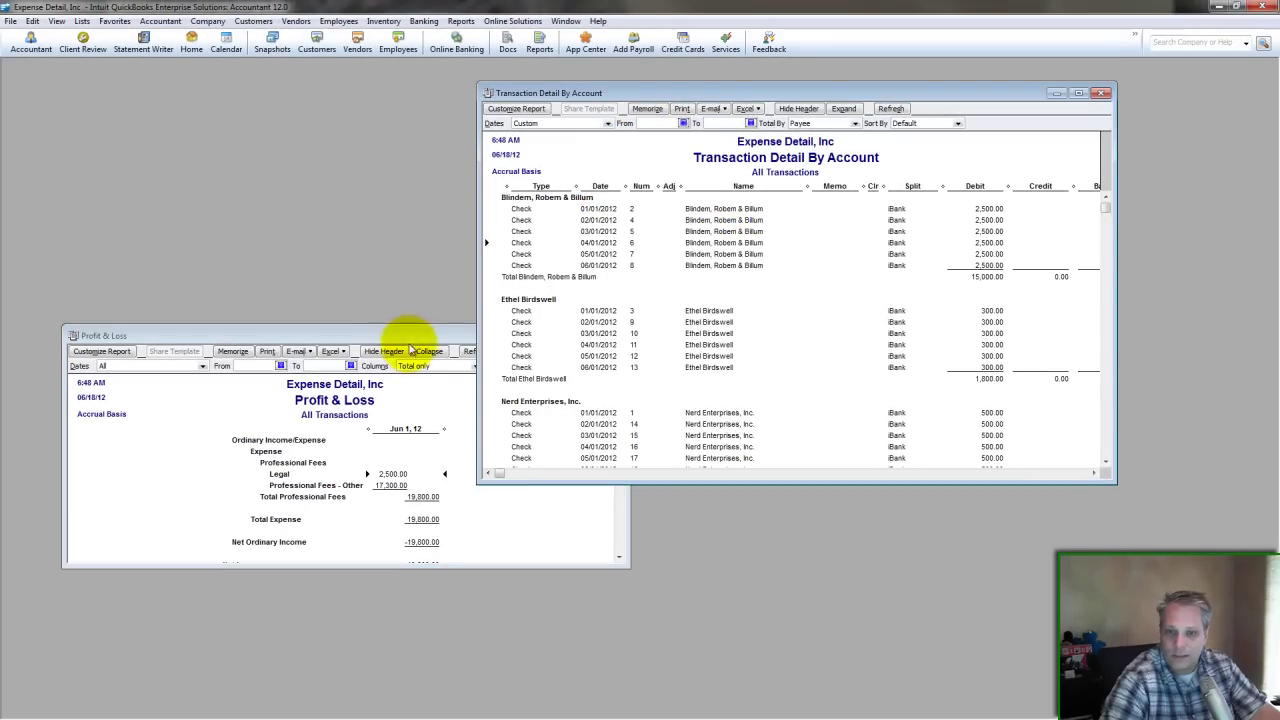
drag(416, 335, 383, 340)
drag(826, 94, 926, 93)
drag(297, 337, 228, 122)
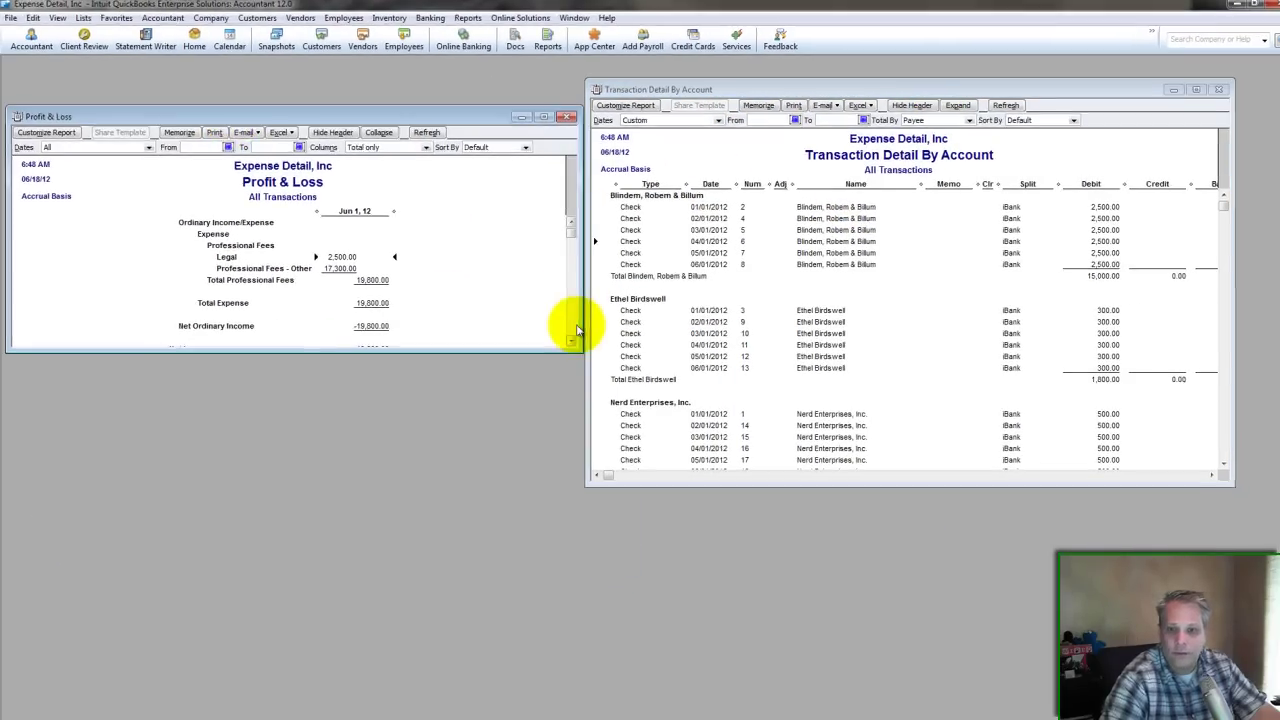
drag(578, 355, 565, 472)
drag(968, 630, 930, 715)
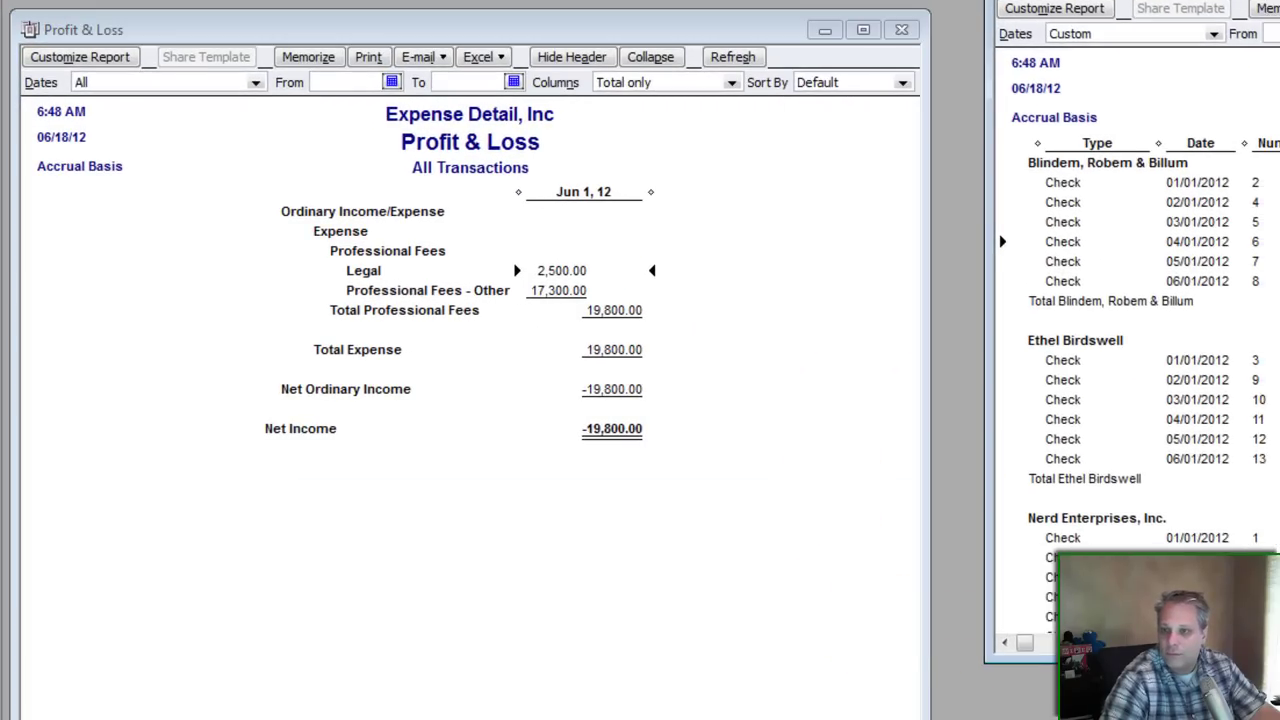
drag(1150, 16, 1092, 0)
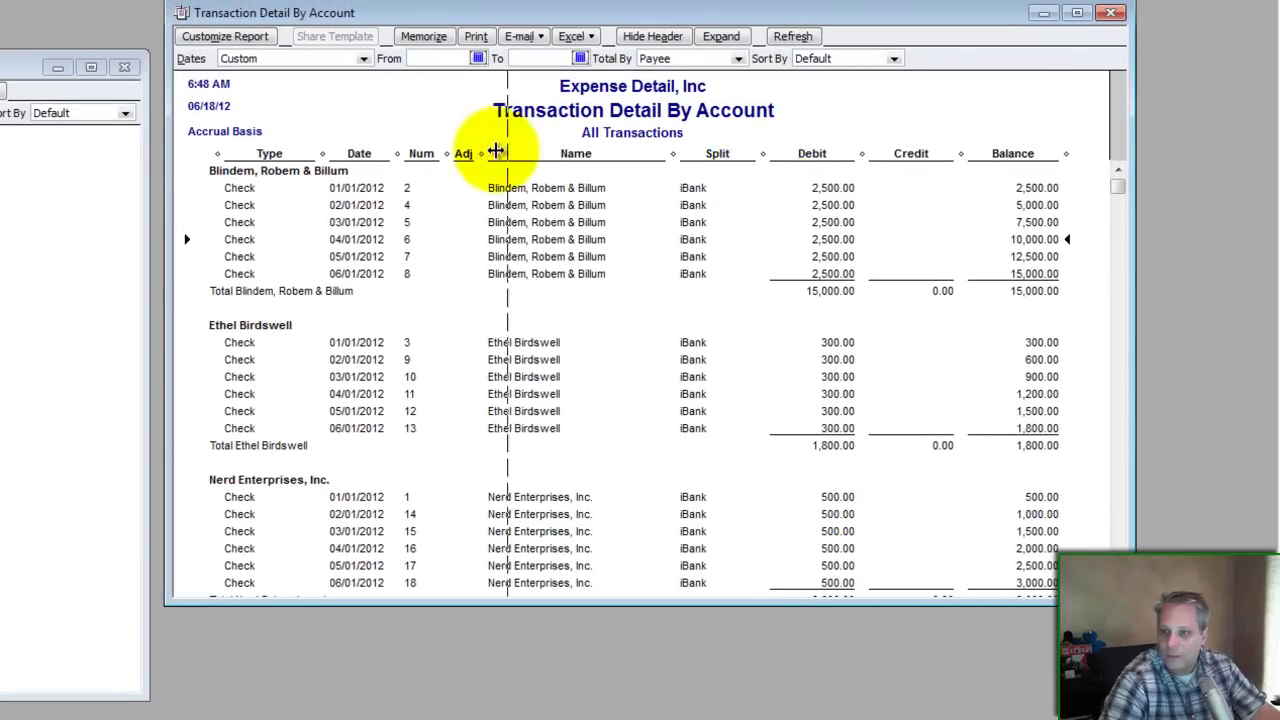
- Remove the Memo, Clr, Num, Adj and Split columns from the transaction detail report and add the Account column
mouse_move(496, 151)
mouse_down()
mouse_move(774, 186)
mouse_move(514, 157)
mouse_move(338, 155)
mouse_move(517, 160)
mouse_up()
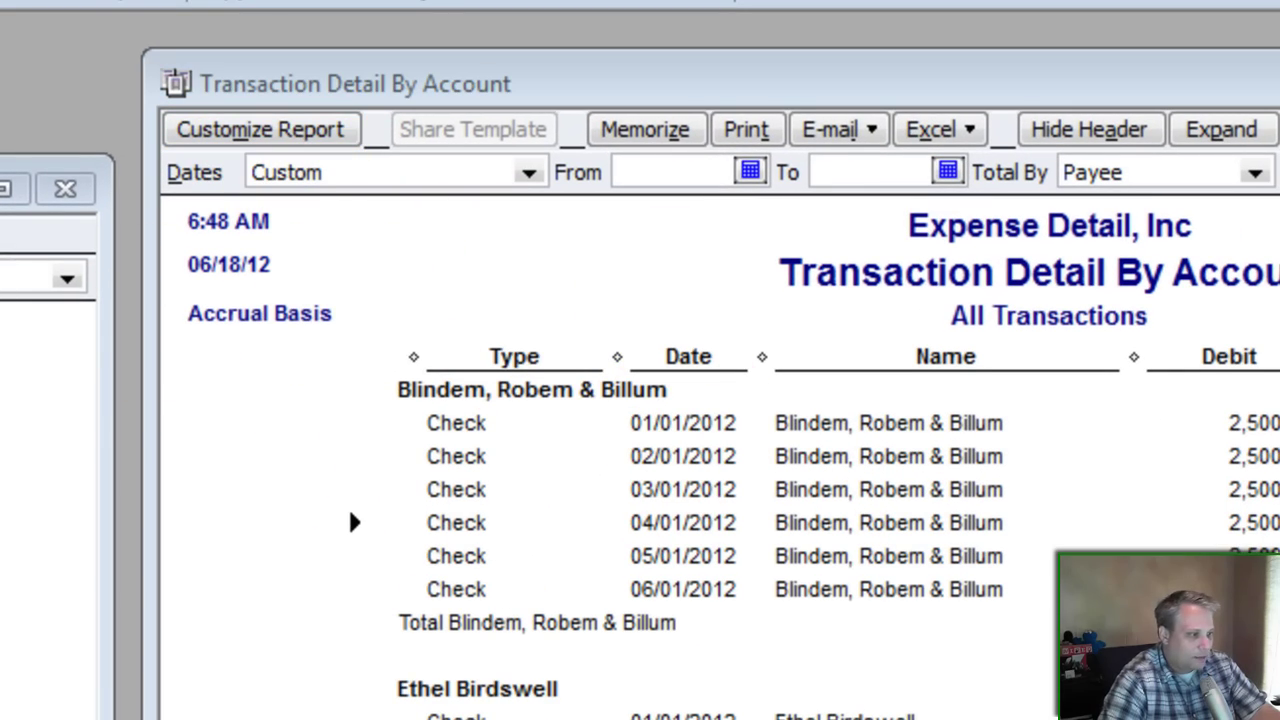
click(260, 129)
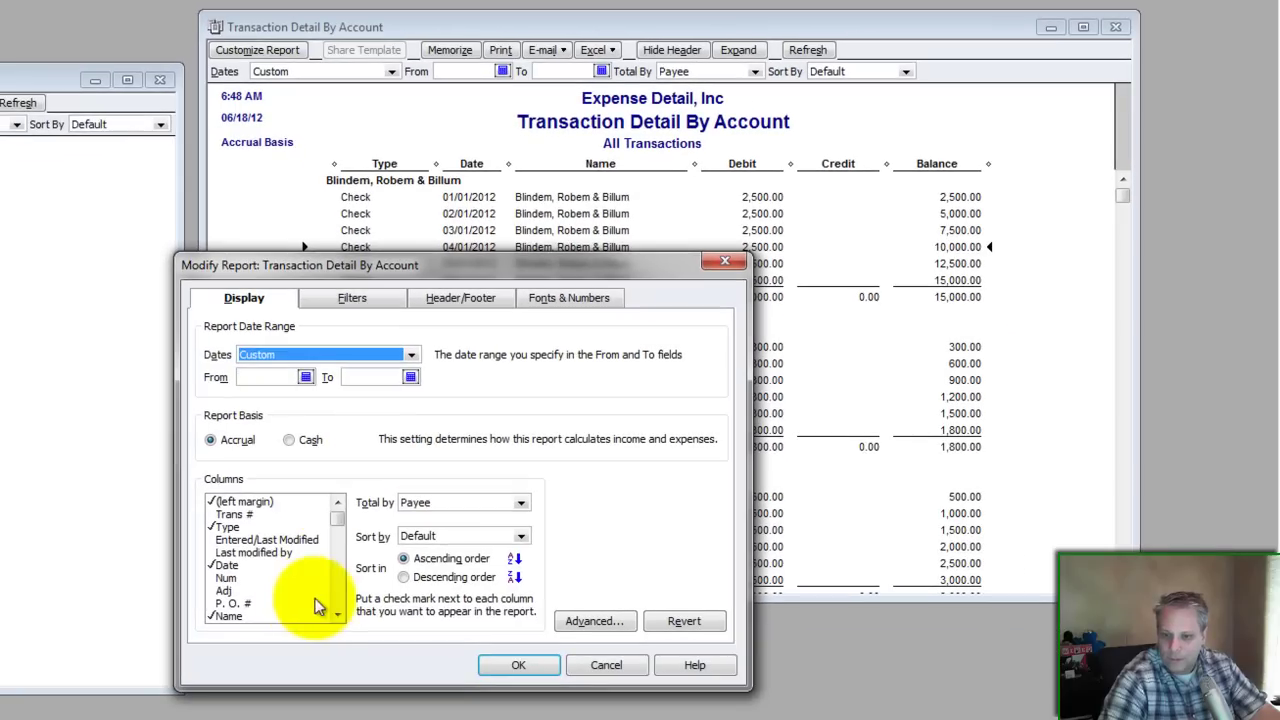
click(339, 614)
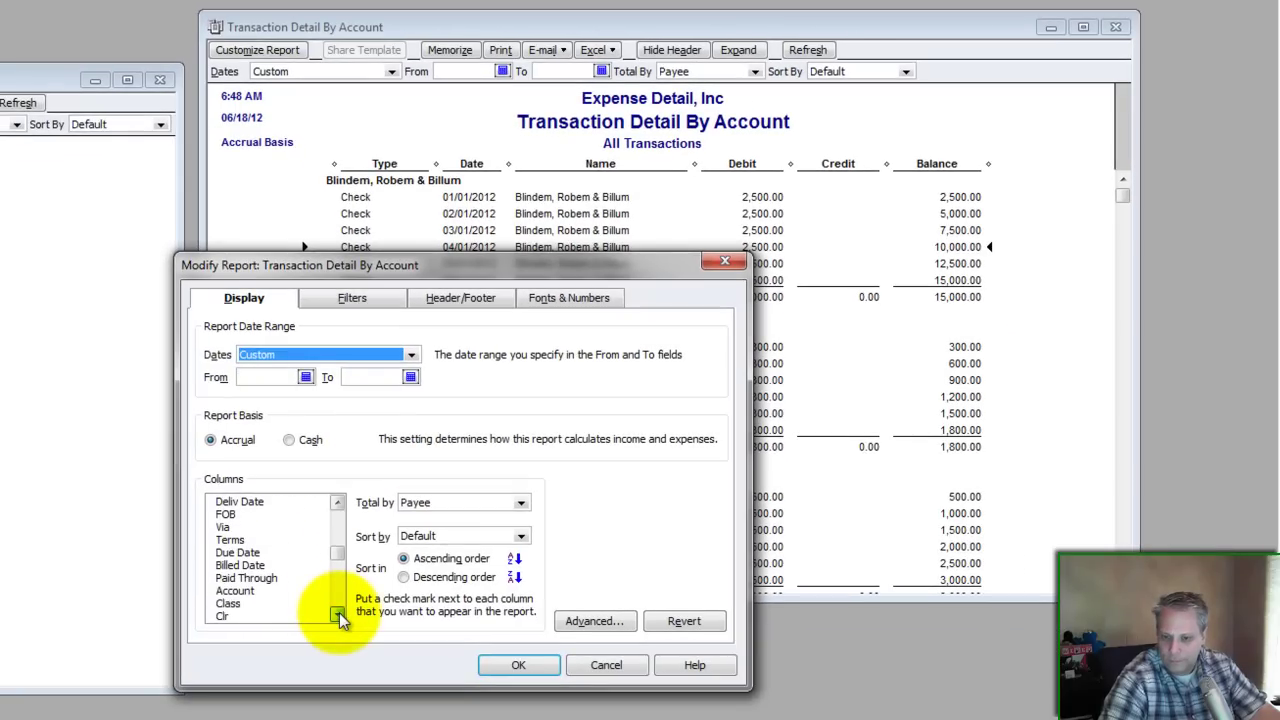
click(212, 591)
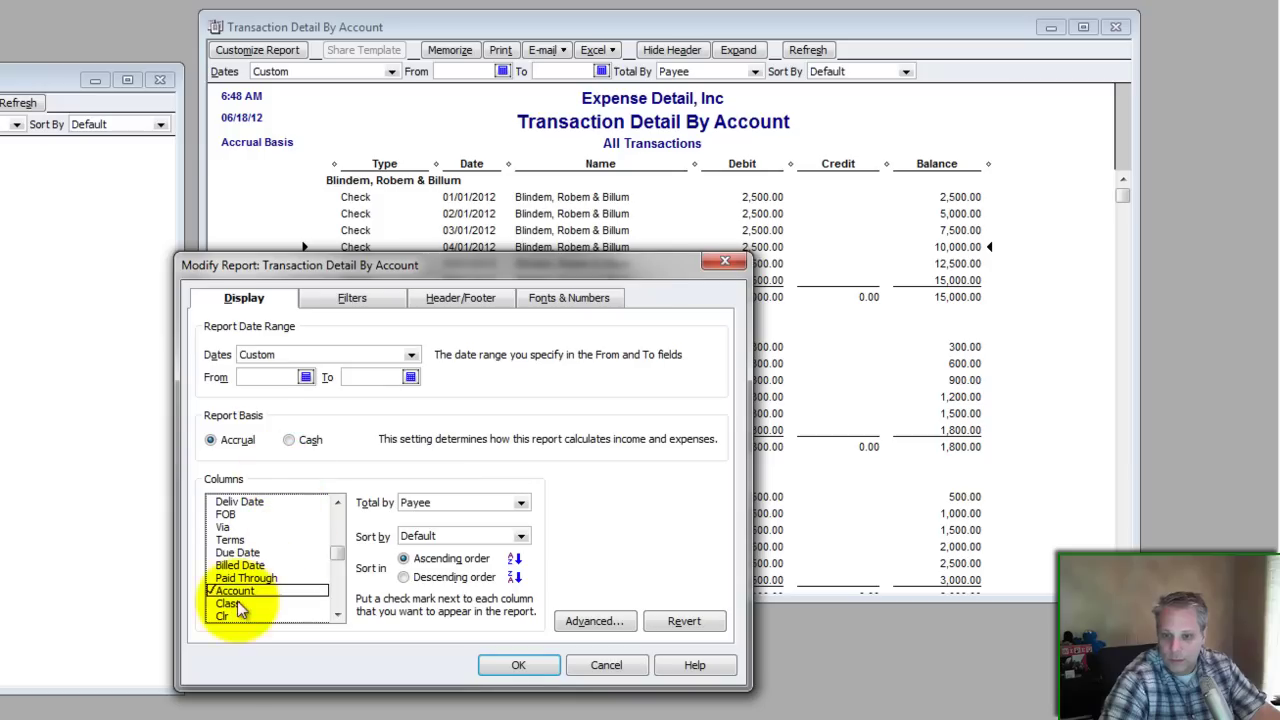
click(518, 665)
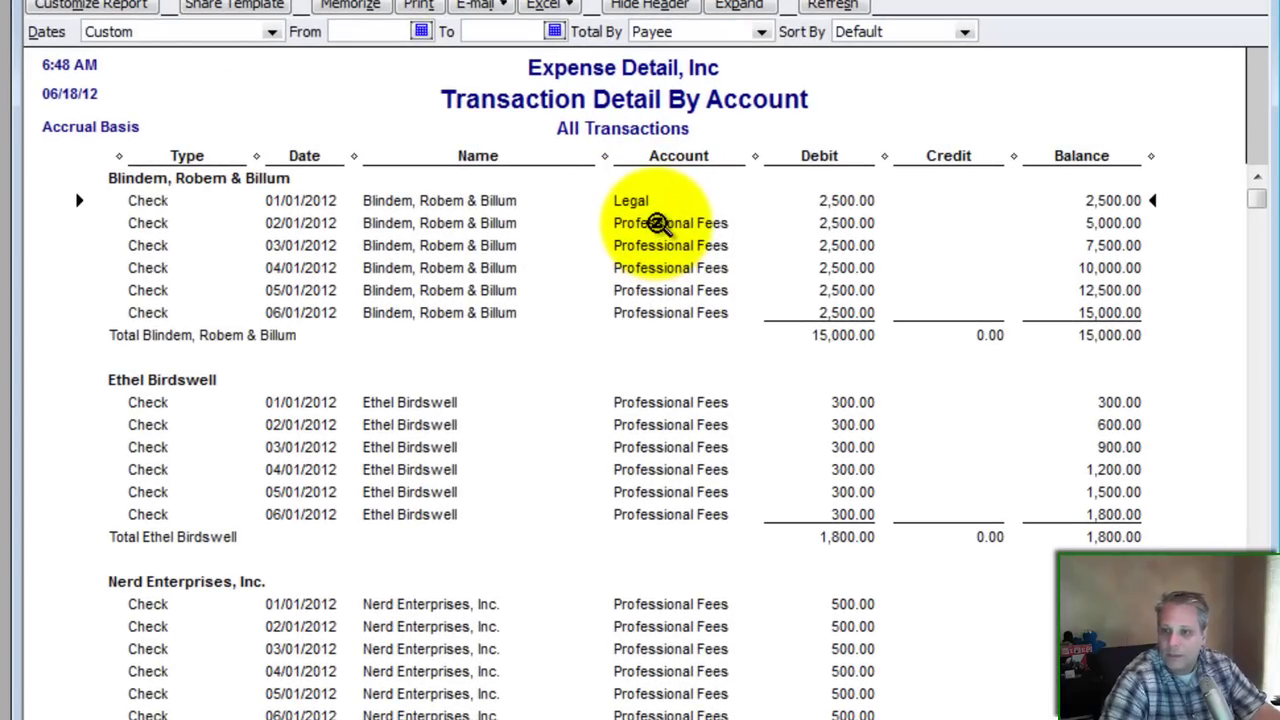
- Reclassify the 02/01/2012 Blindem, Robem & Billum check to Professional Fees:Legal like the 01/01/2012 one, record it, and refresh the Profit & Loss report
double_click(630, 200)
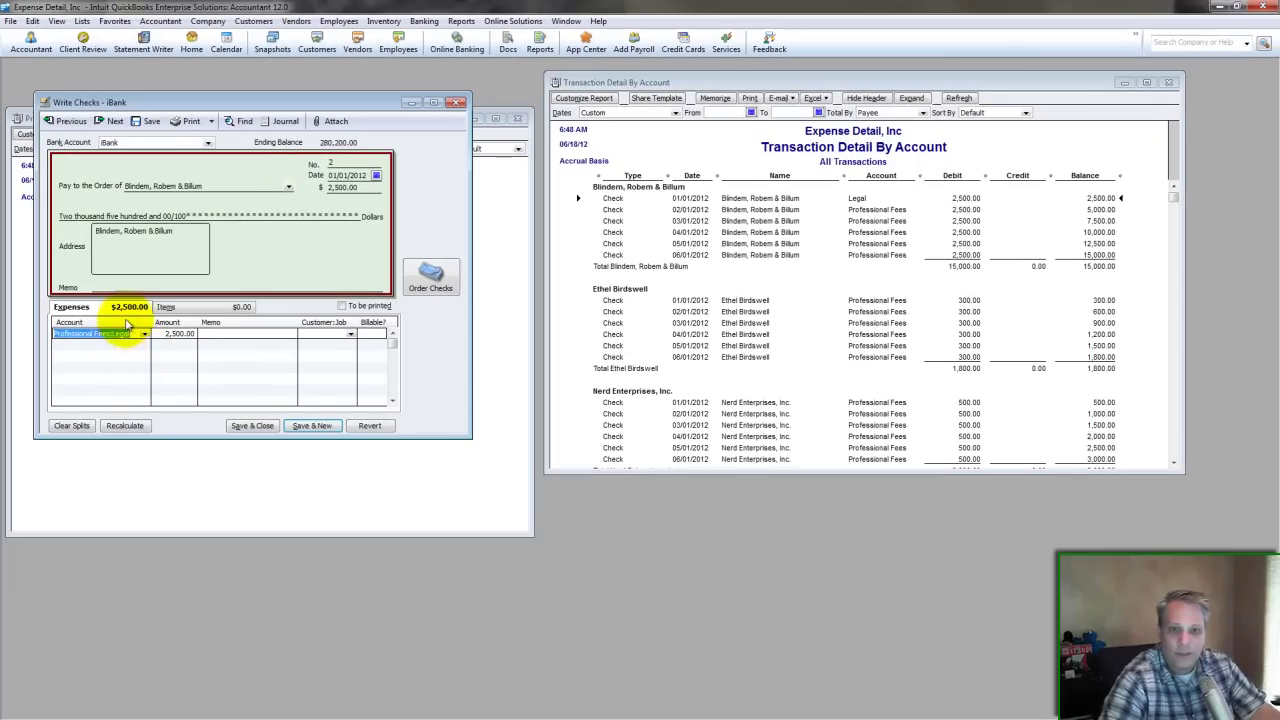
click(252, 425)
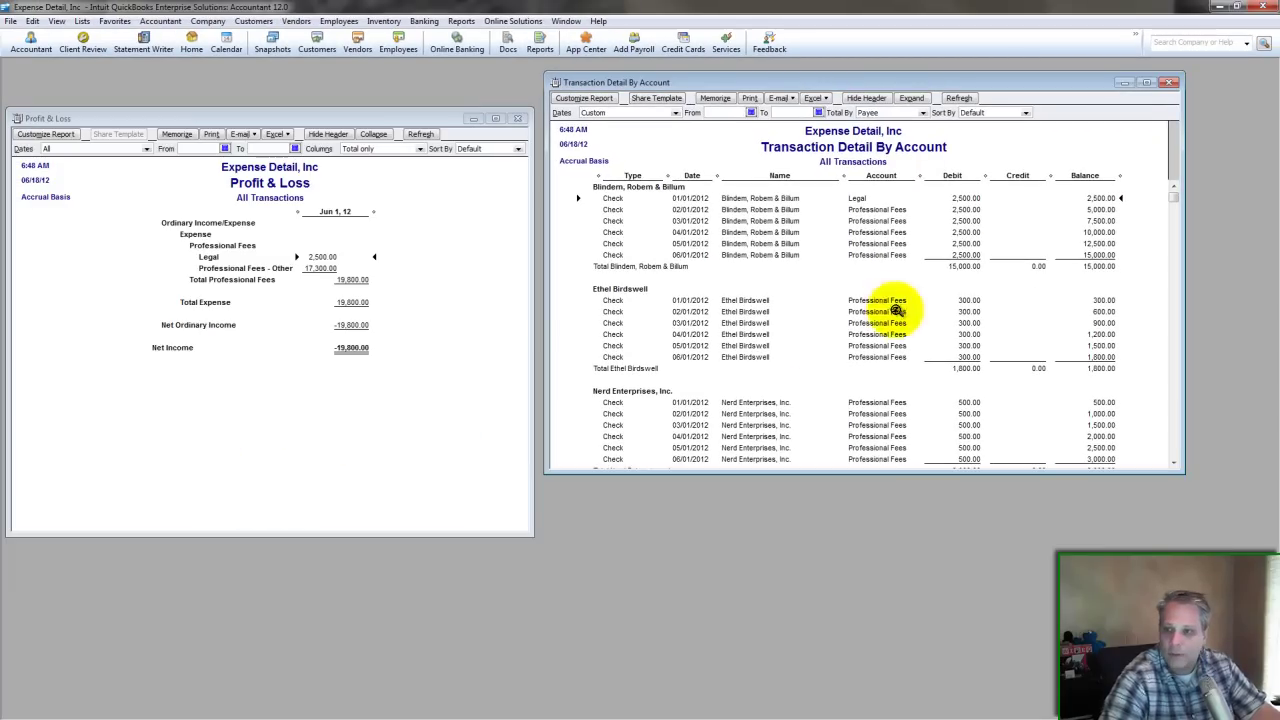
double_click(878, 210)
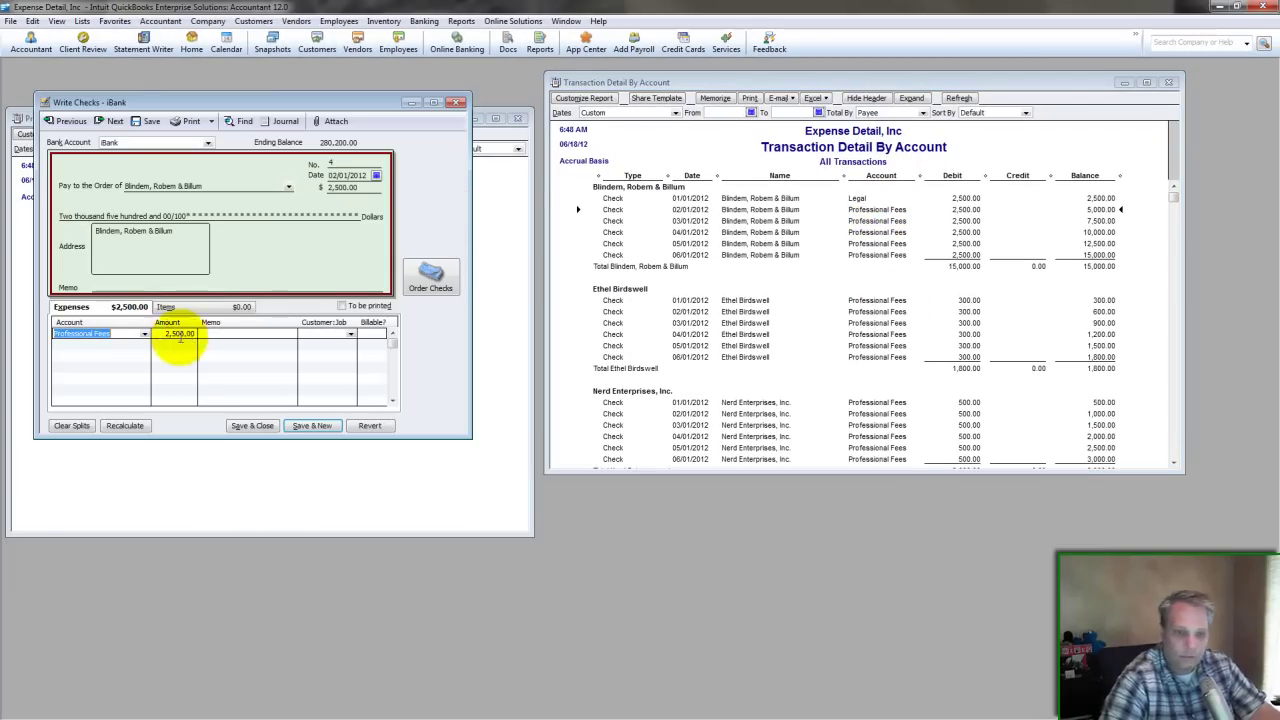
click(251, 426)
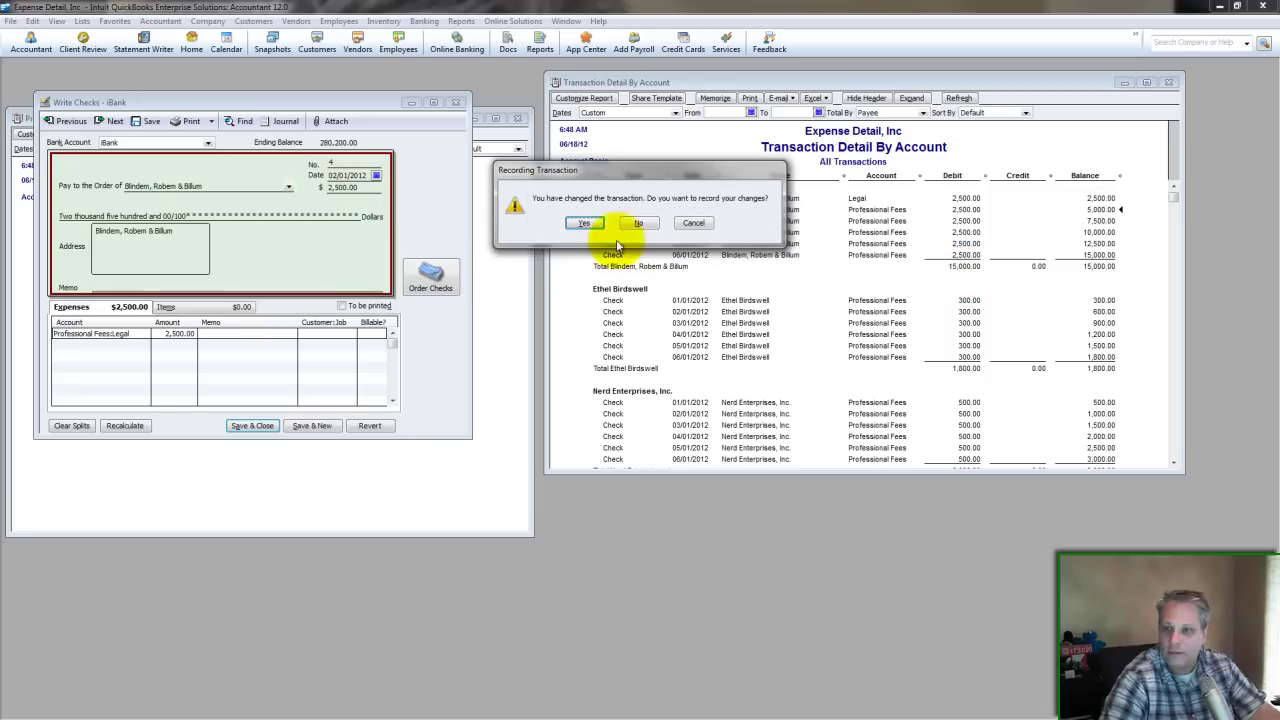
click(587, 223)
click(612, 285)
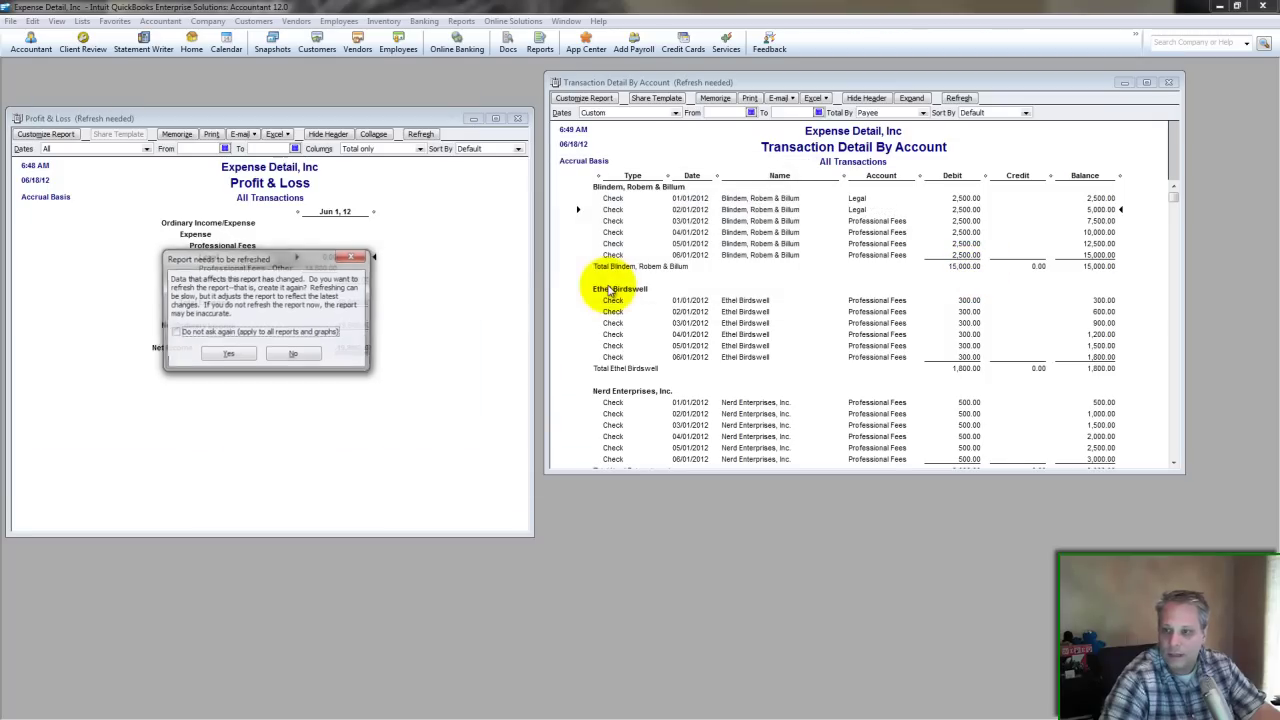
click(228, 356)
- Reclassify the 03/01/2012 Blindem, Robem & Billum check to Professional Fees:Legal and record the change to the past transaction
double_click(868, 221)
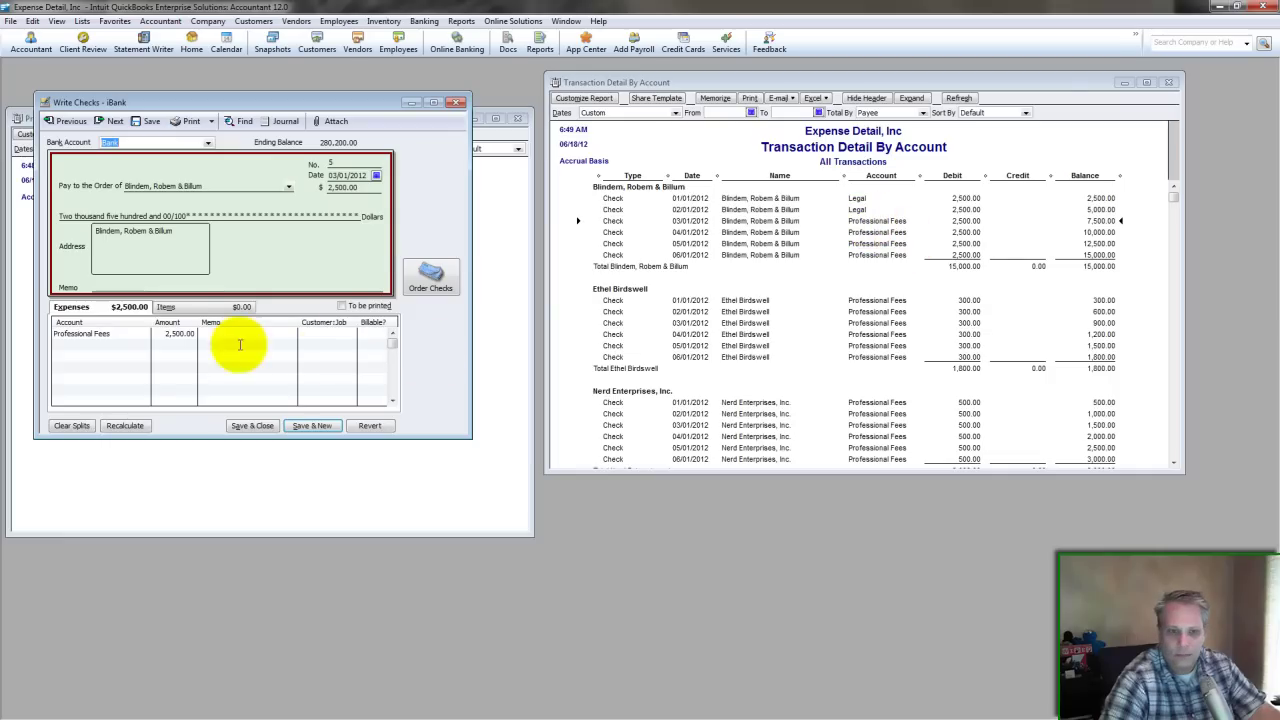
click(252, 426)
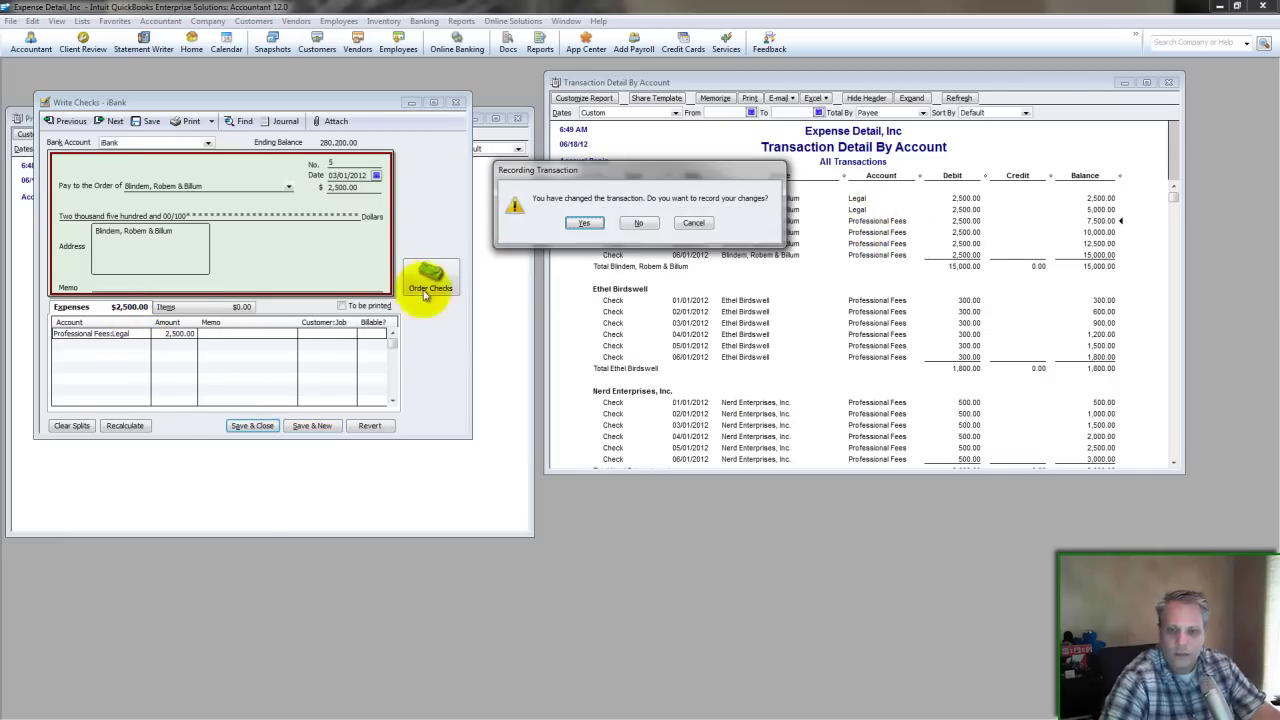
click(583, 223)
click(614, 284)
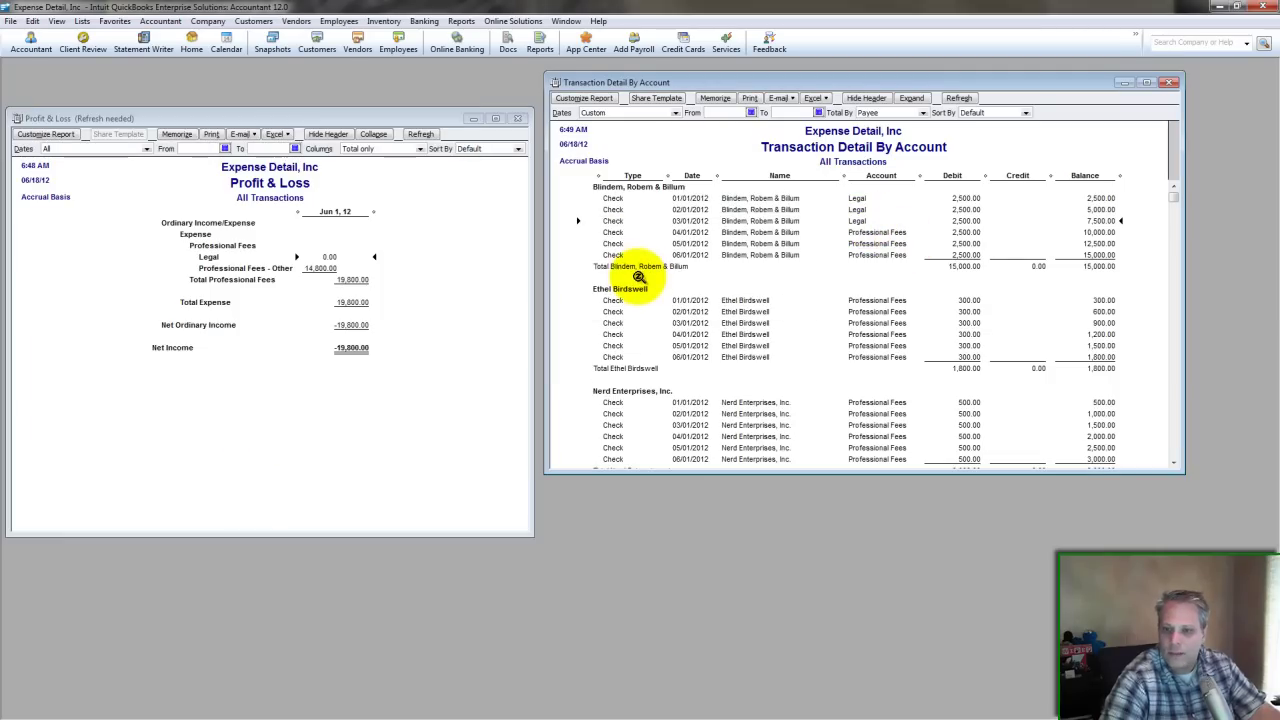
- Enlarge the transaction detail report and assign the 01/01/2012 Nerd Enterprises, Inc. check to a new Accounting expense subaccount of Professional Fees
scroll(960, 360, down, 2)
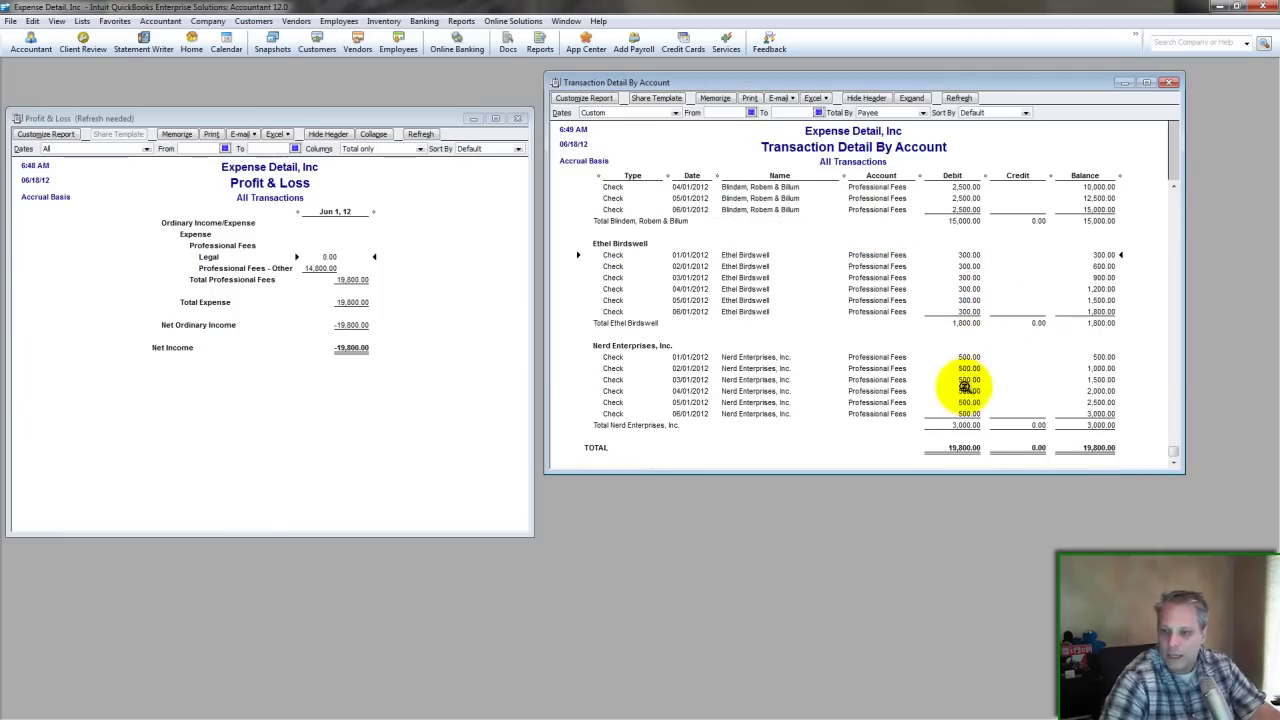
drag(981, 470, 988, 536)
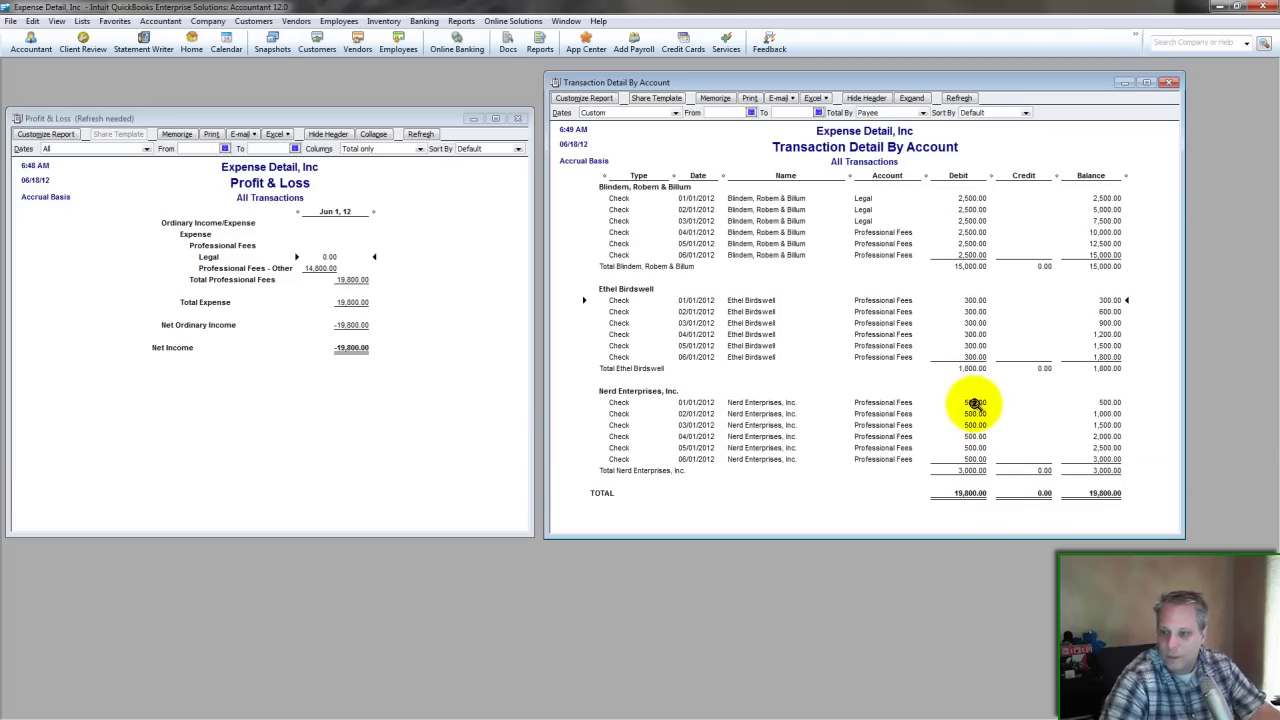
double_click(975, 402)
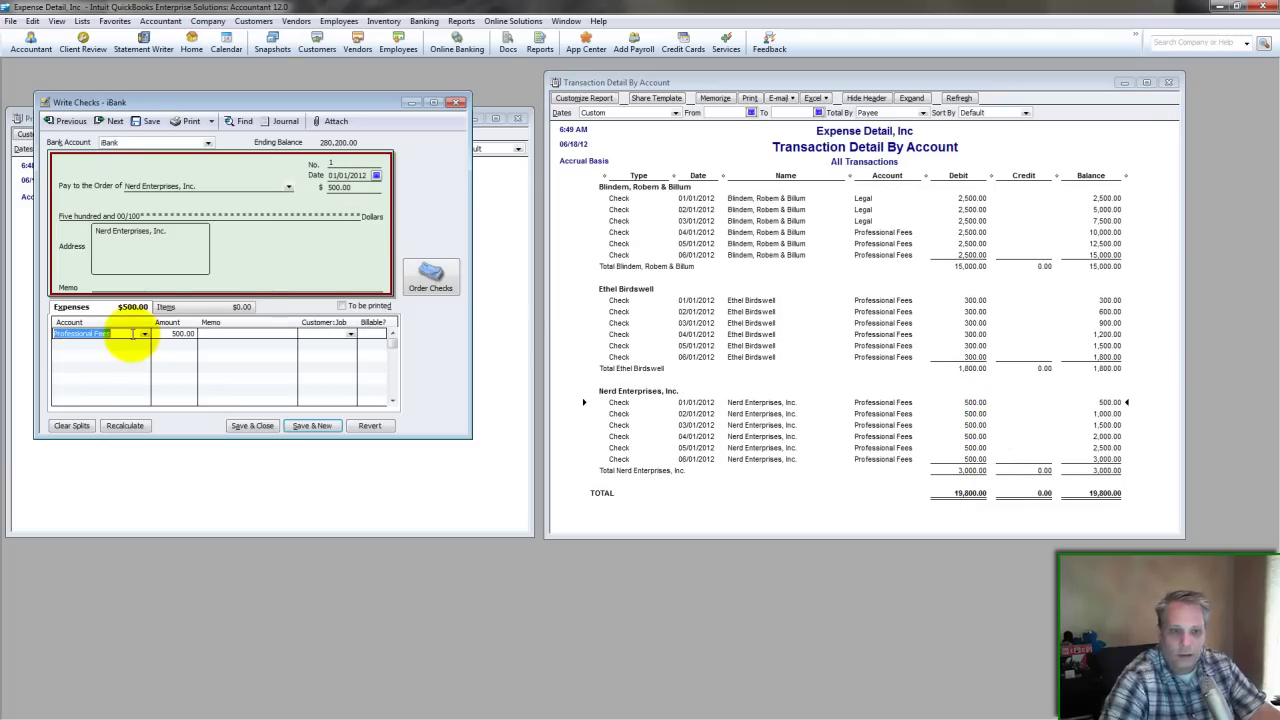
text(:Accounting)
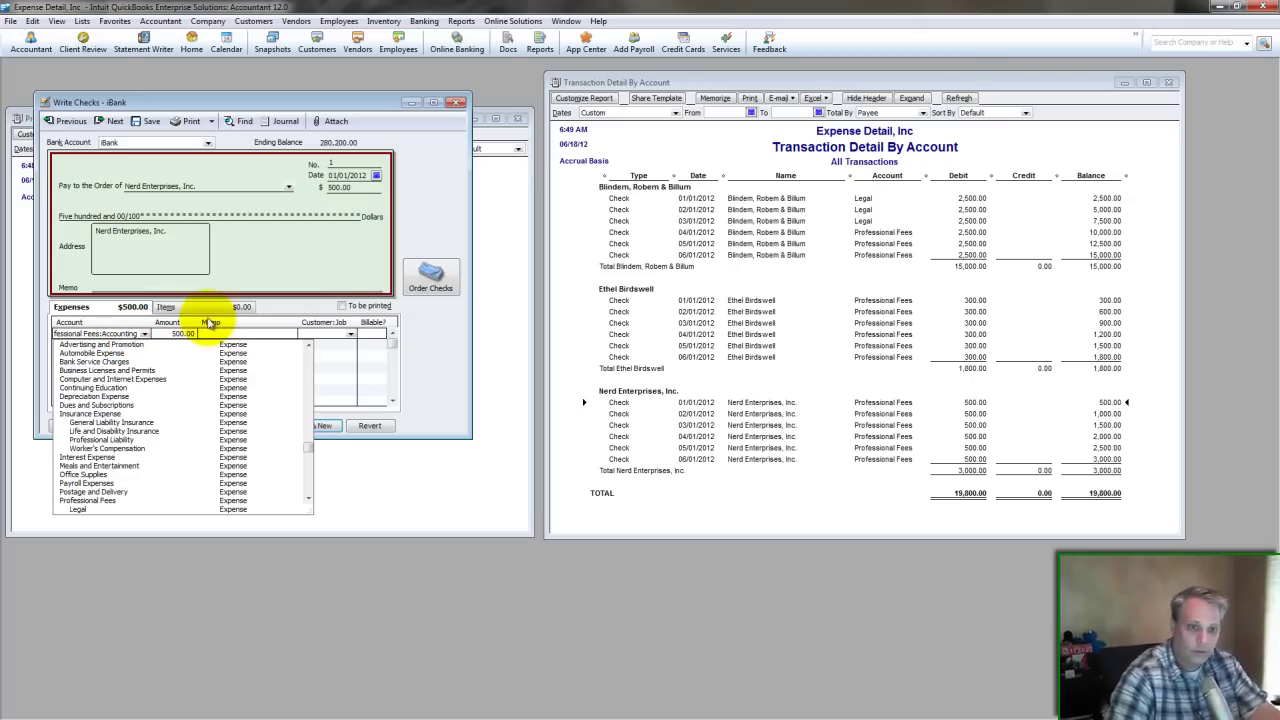
key(Tab)
key(Return)
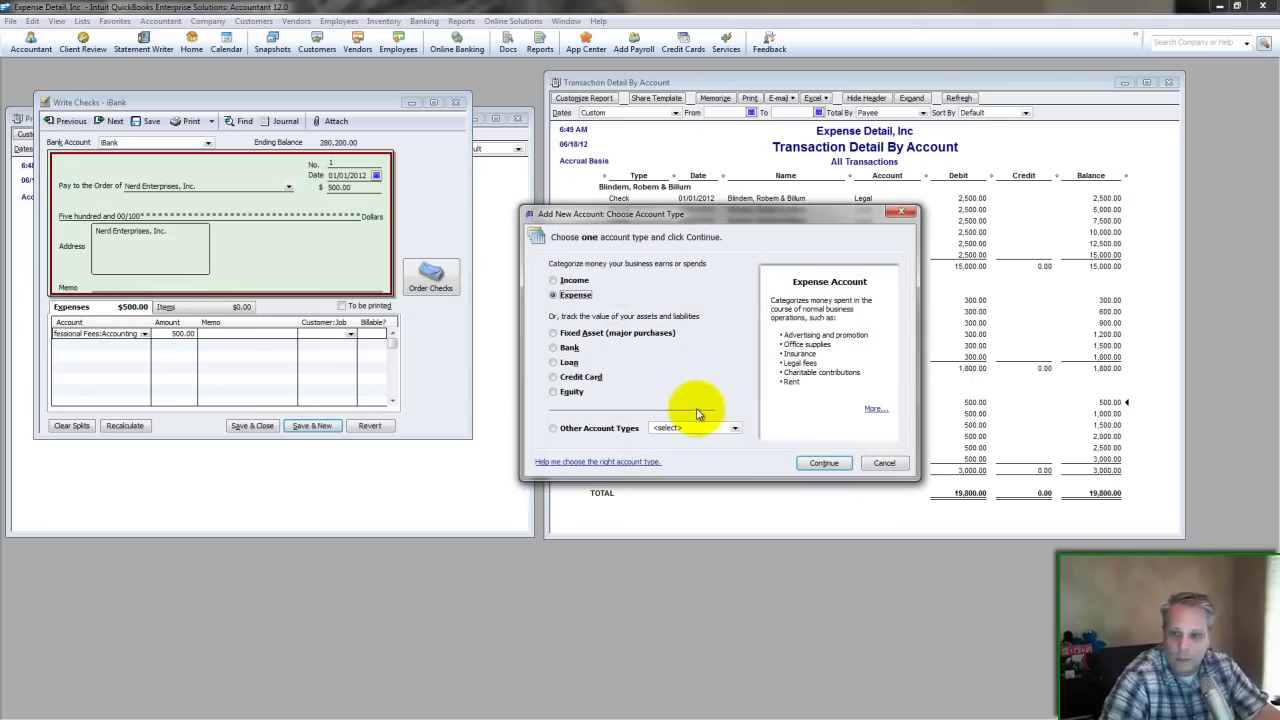
click(823, 463)
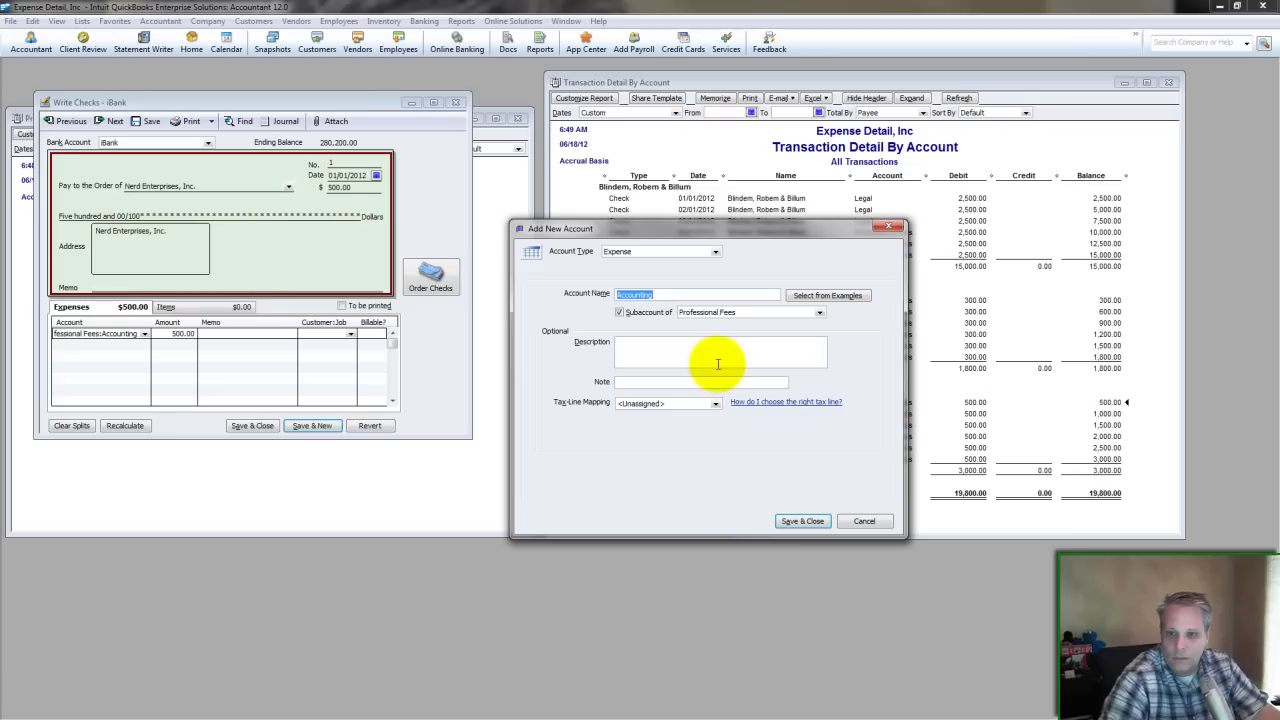
click(805, 521)
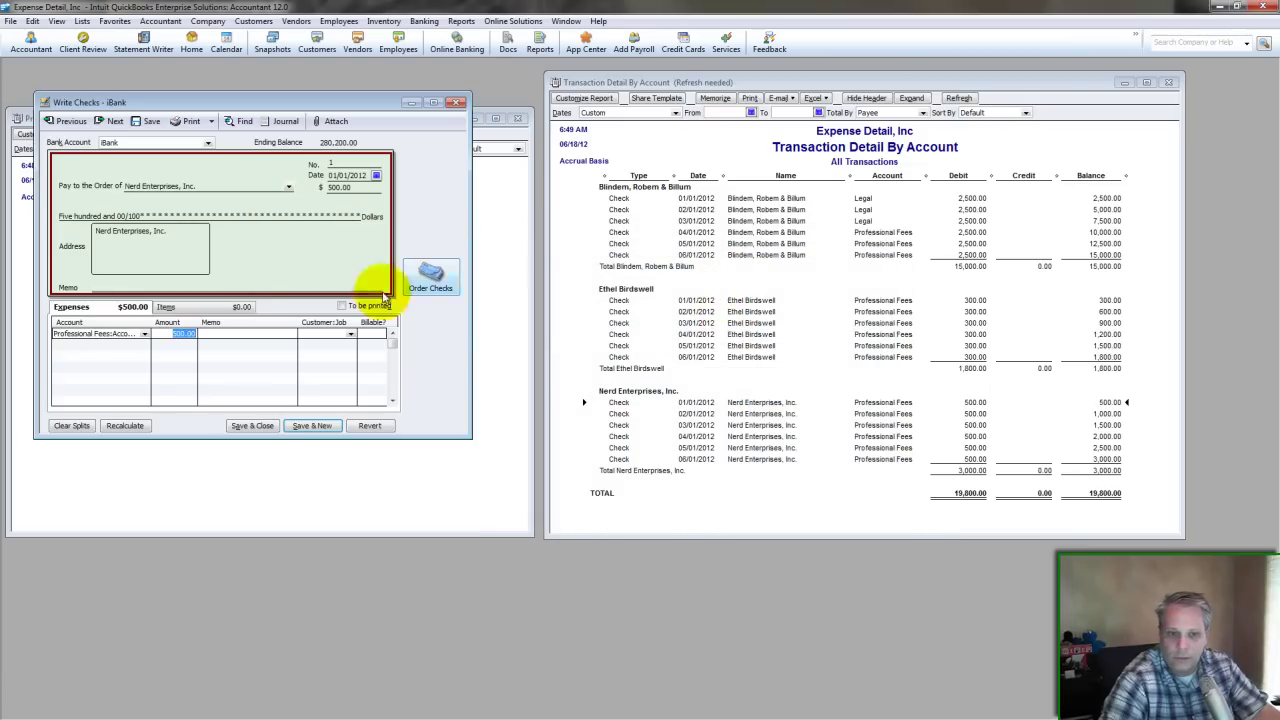
- Save and close the 01/01/2012 Nerd Enterprises, Inc. check, recording its changes and accepting the edit to a past transaction
click(268, 426)
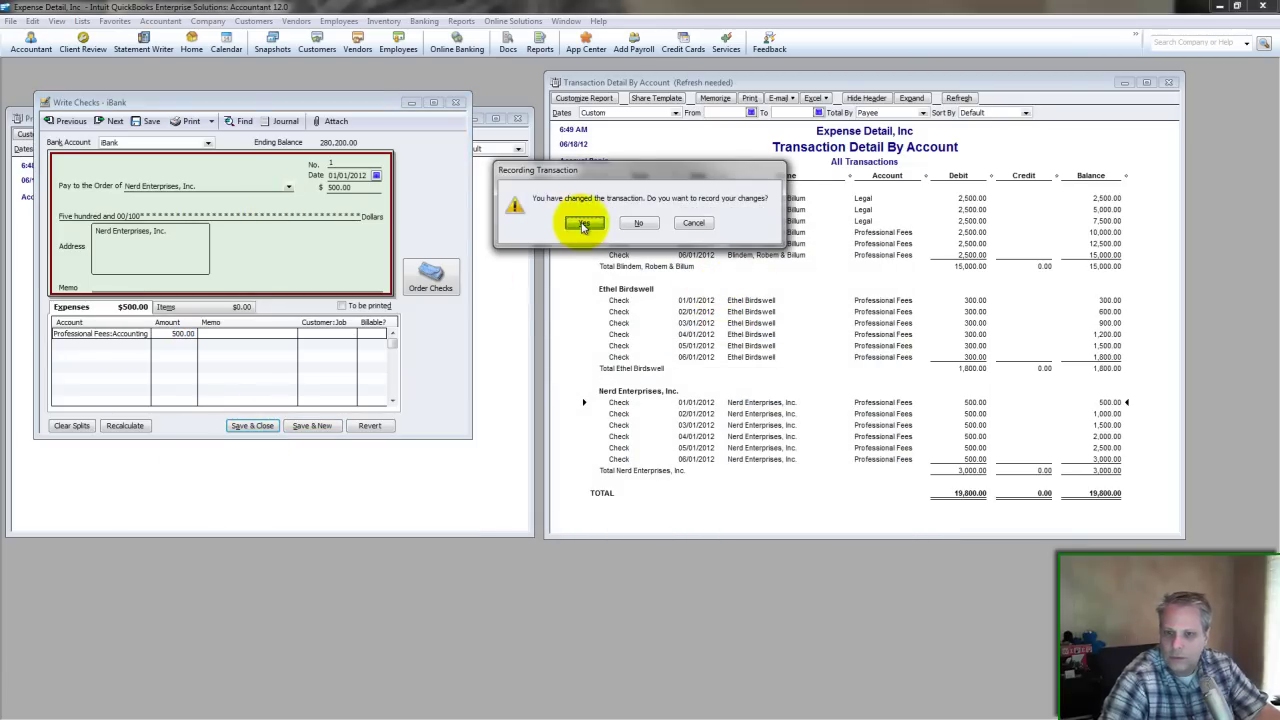
click(581, 221)
click(614, 284)
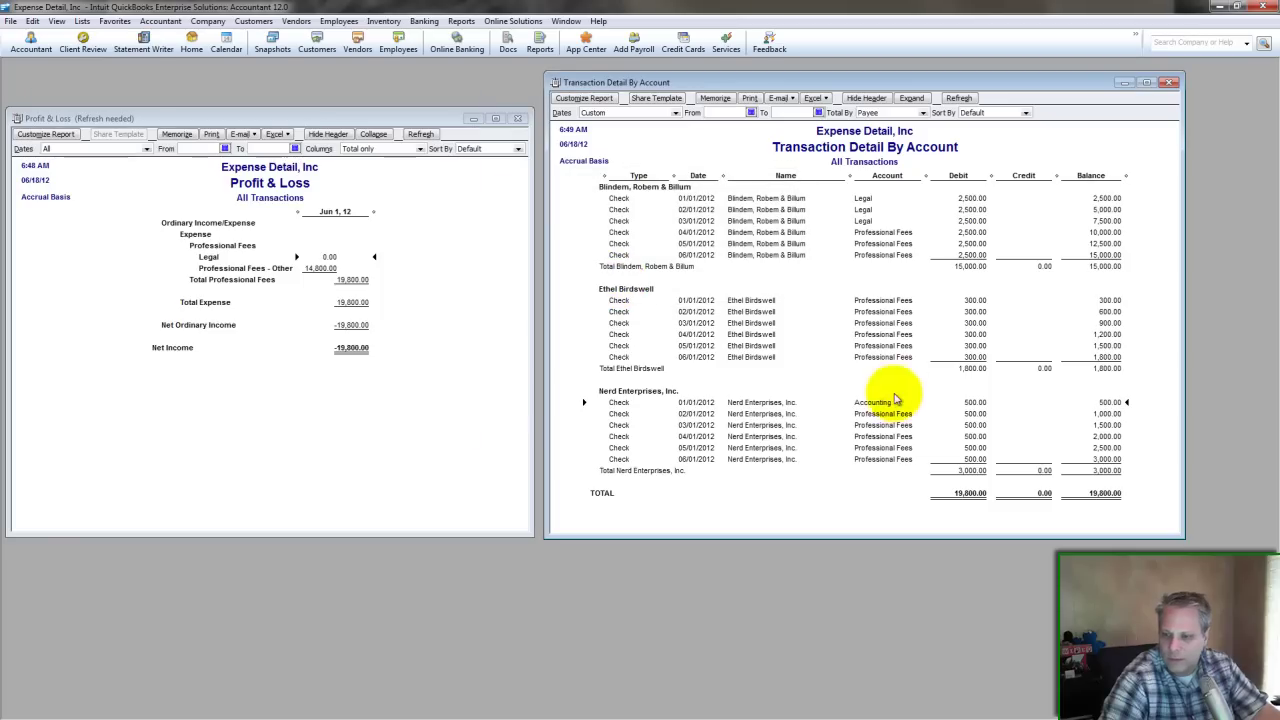
- Reuse the account from the 01/01/2012 Nerd Enterprises, Inc. check to reclassify the 02/01/2012 one to Professional Fees:Accounting, and record the change
double_click(873, 403)
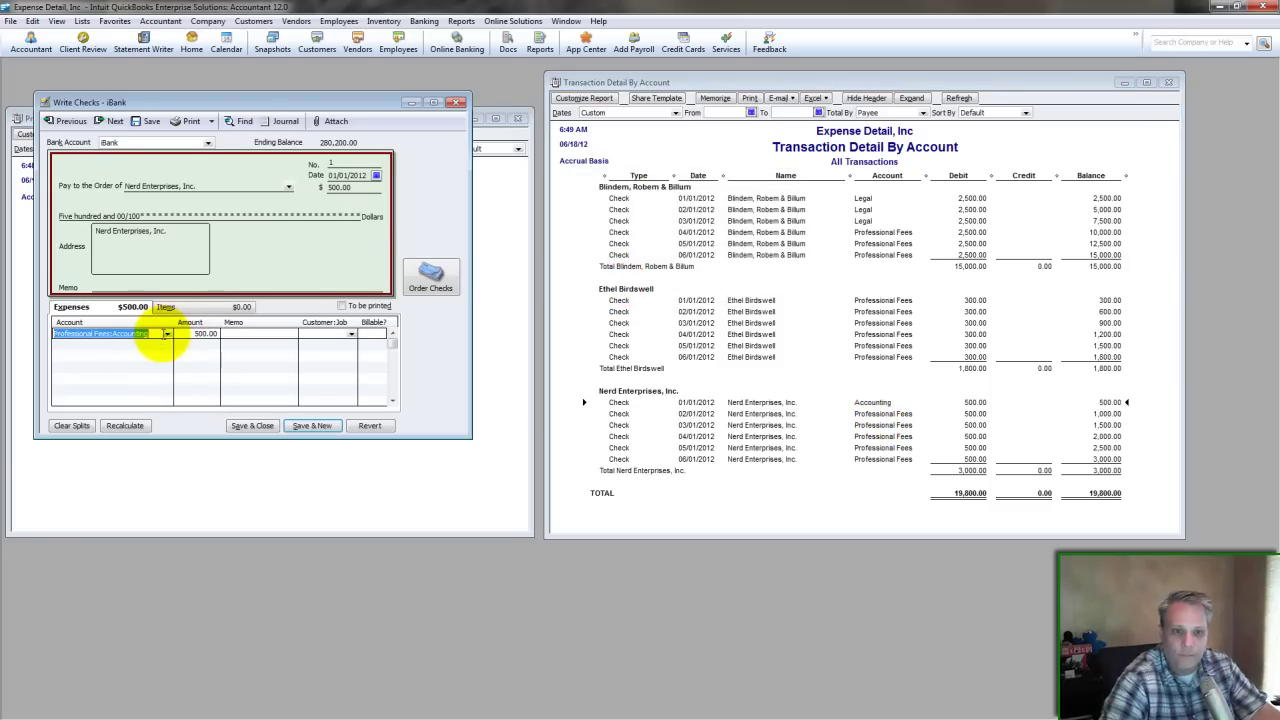
click(455, 104)
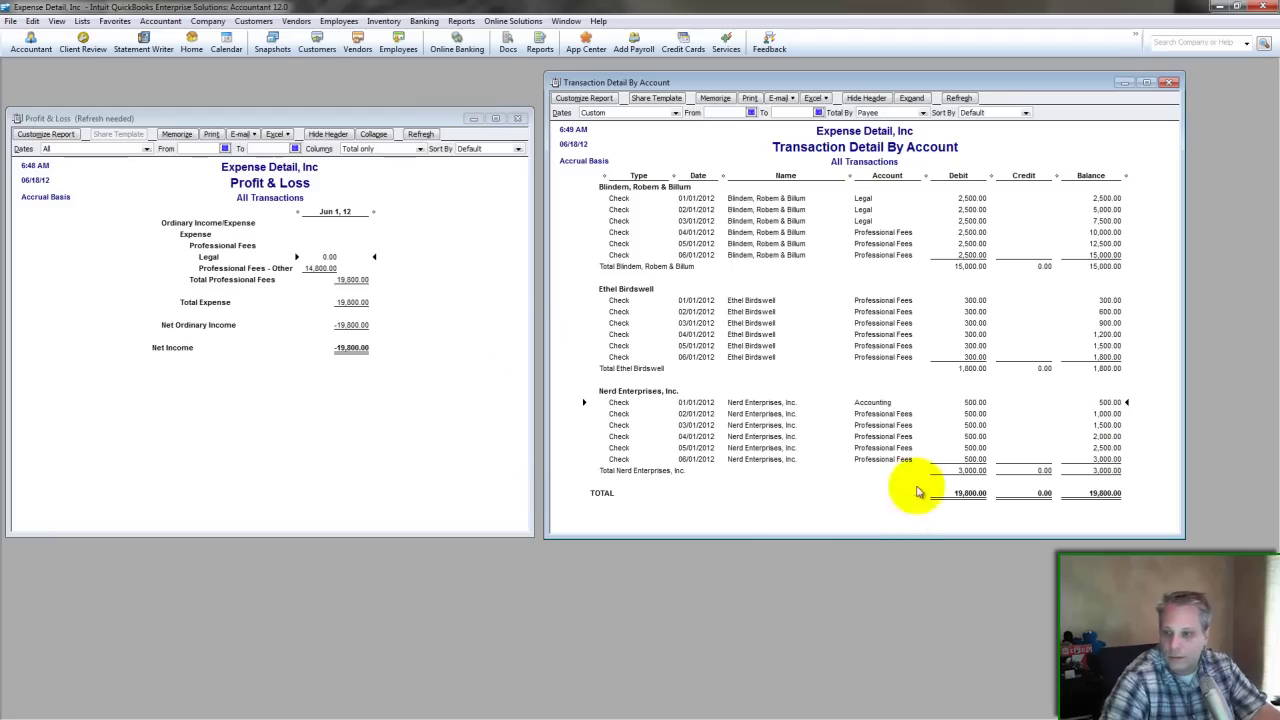
double_click(890, 413)
click(143, 335)
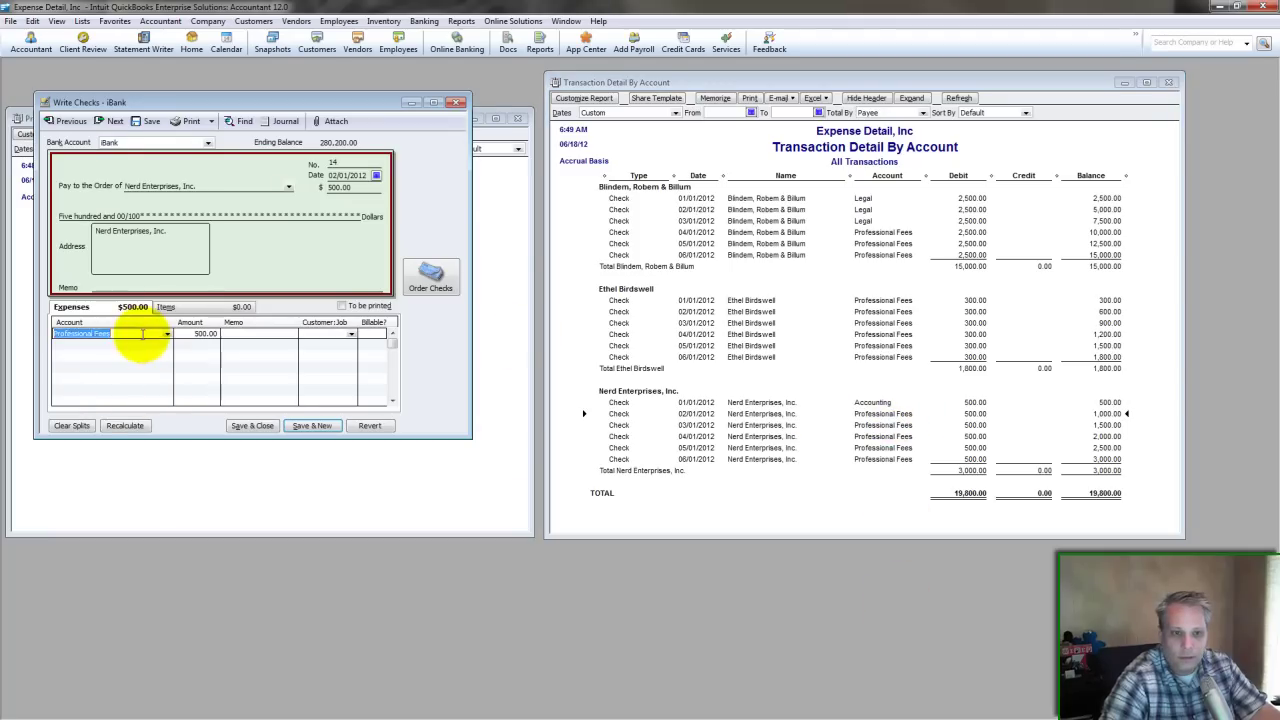
click(252, 425)
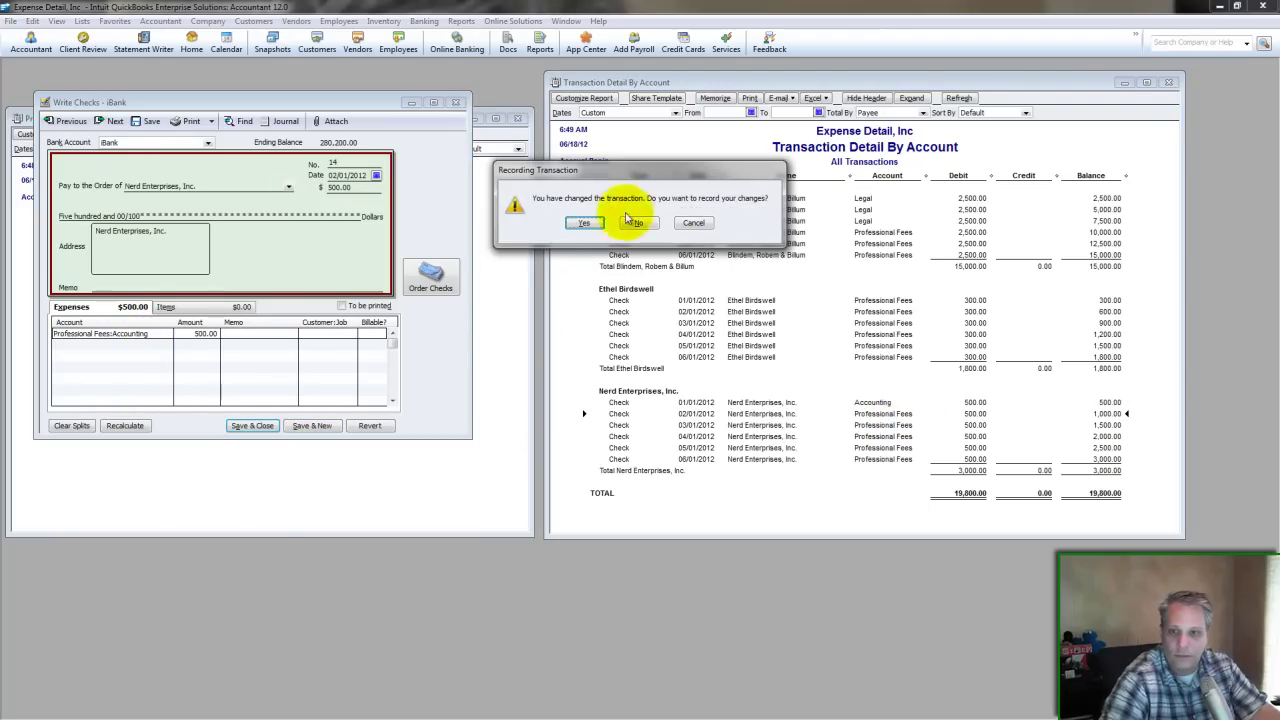
click(585, 223)
click(614, 277)
click(611, 283)
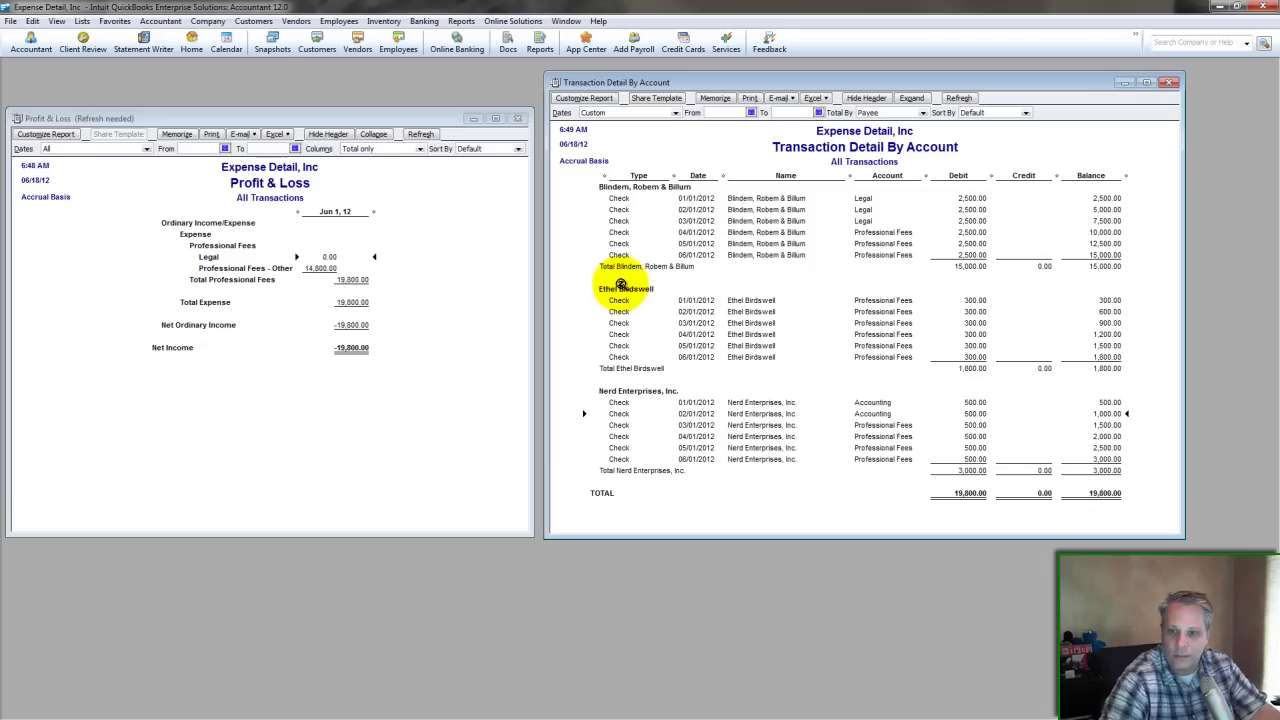
- Open the 300.00 check dated 01/01/2012 from the report, then move and enlarge the check window
click(765, 299)
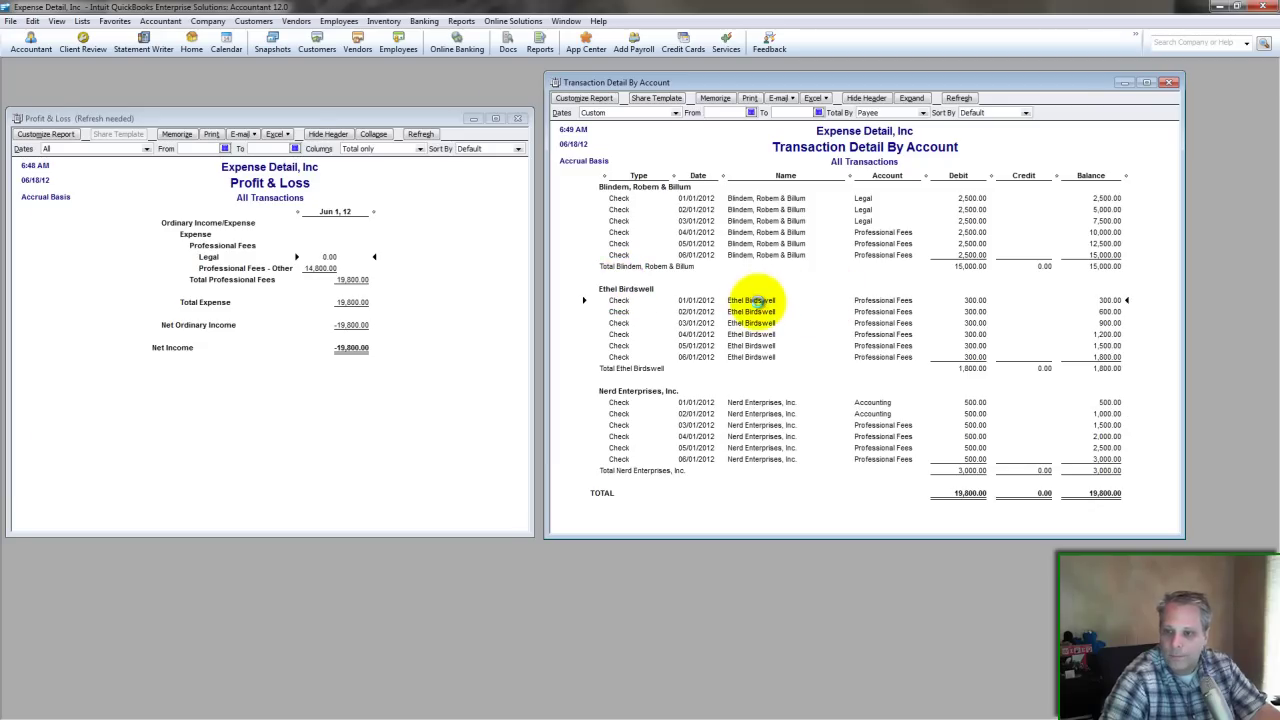
double_click(758, 300)
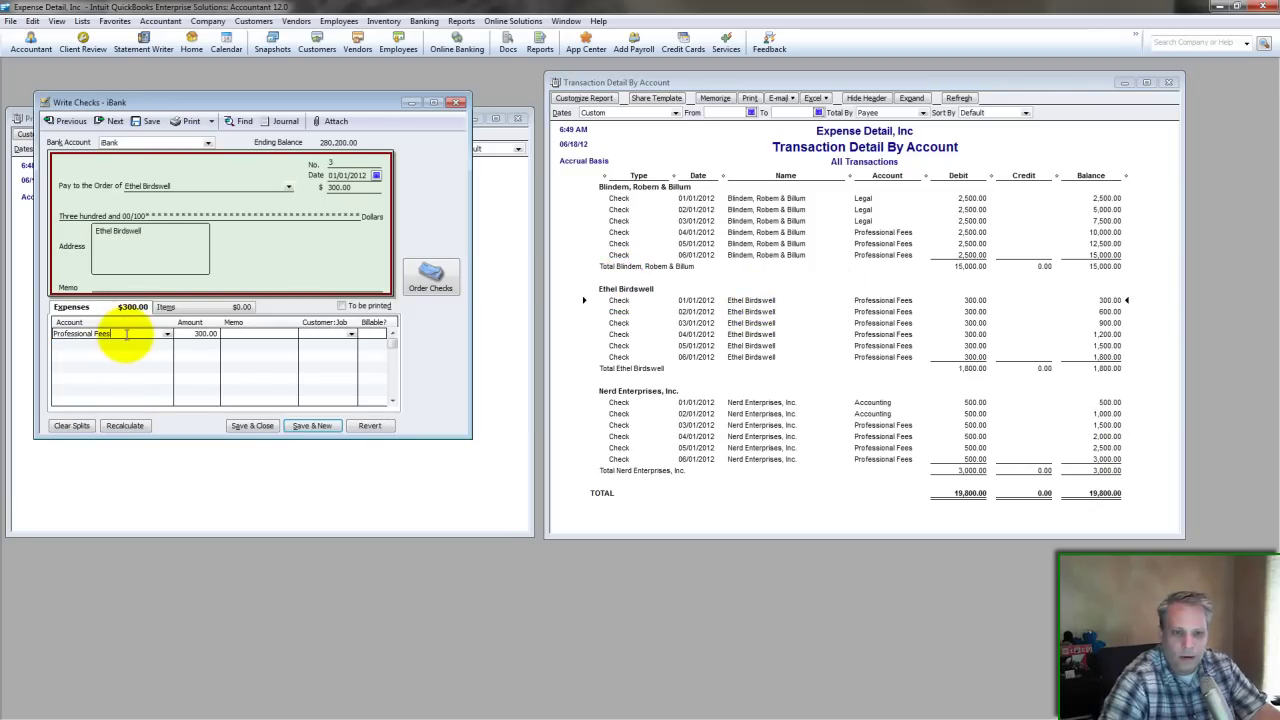
drag(371, 103, 413, 104)
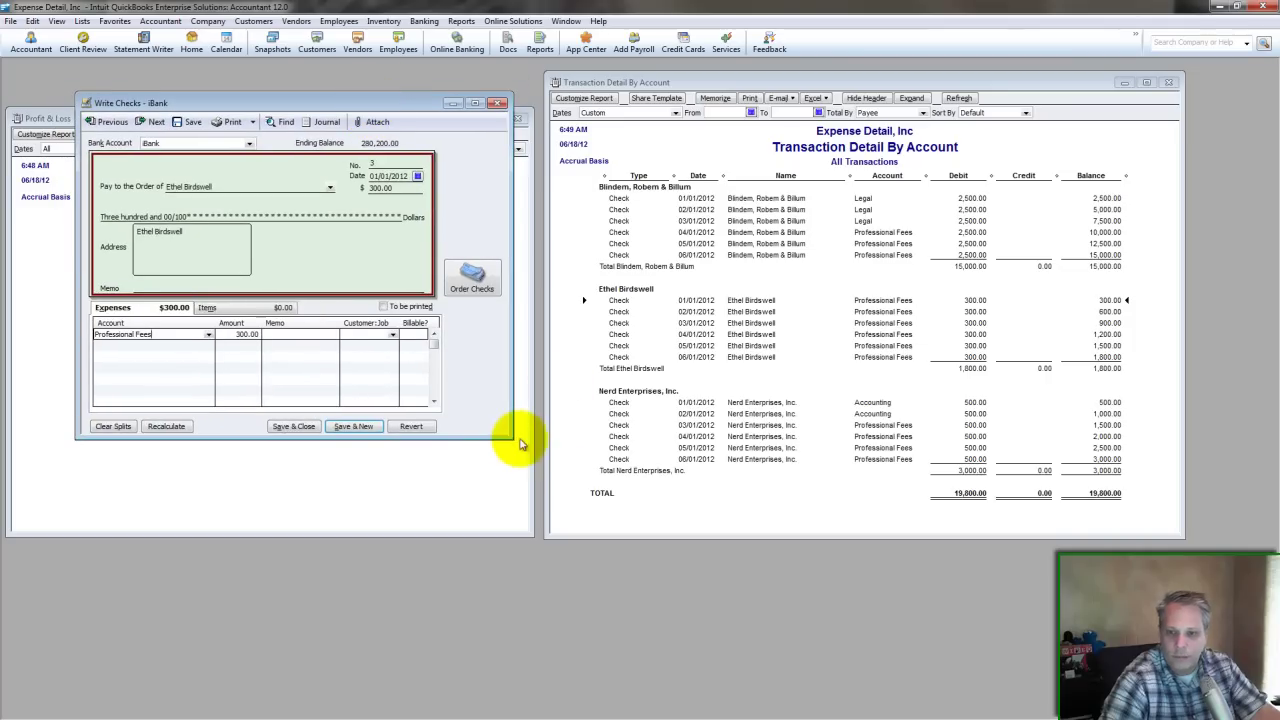
drag(507, 437, 590, 466)
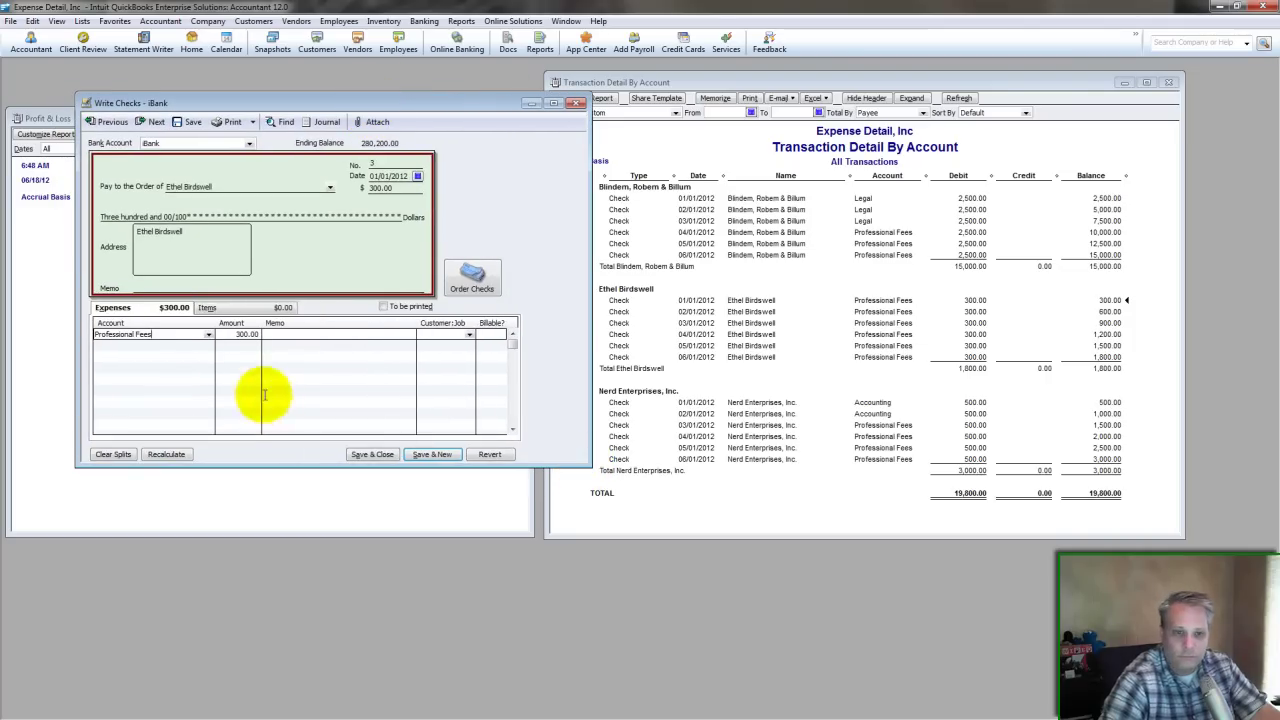
- Assign the open 300.00 check to a new expense account named Office Help, set up as a subaccount of Professional Fees
click(186, 333)
text(:Office Help)
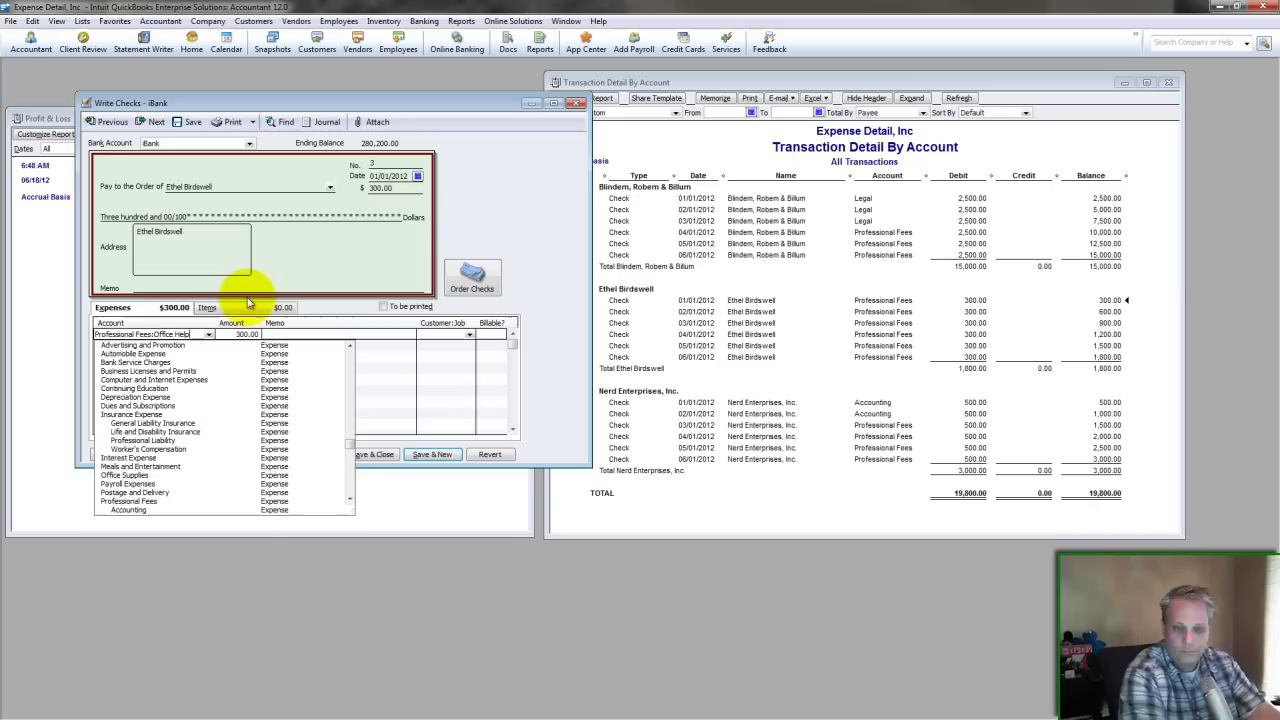
key(Tab)
click(612, 219)
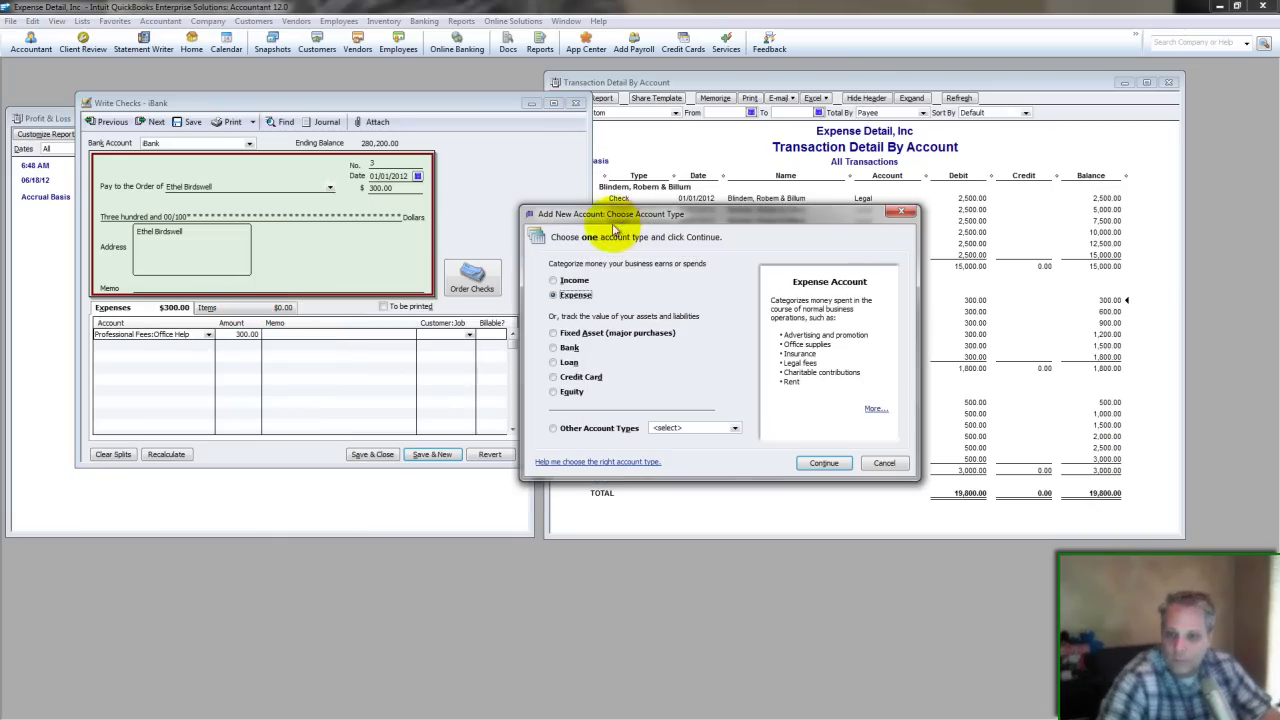
click(824, 463)
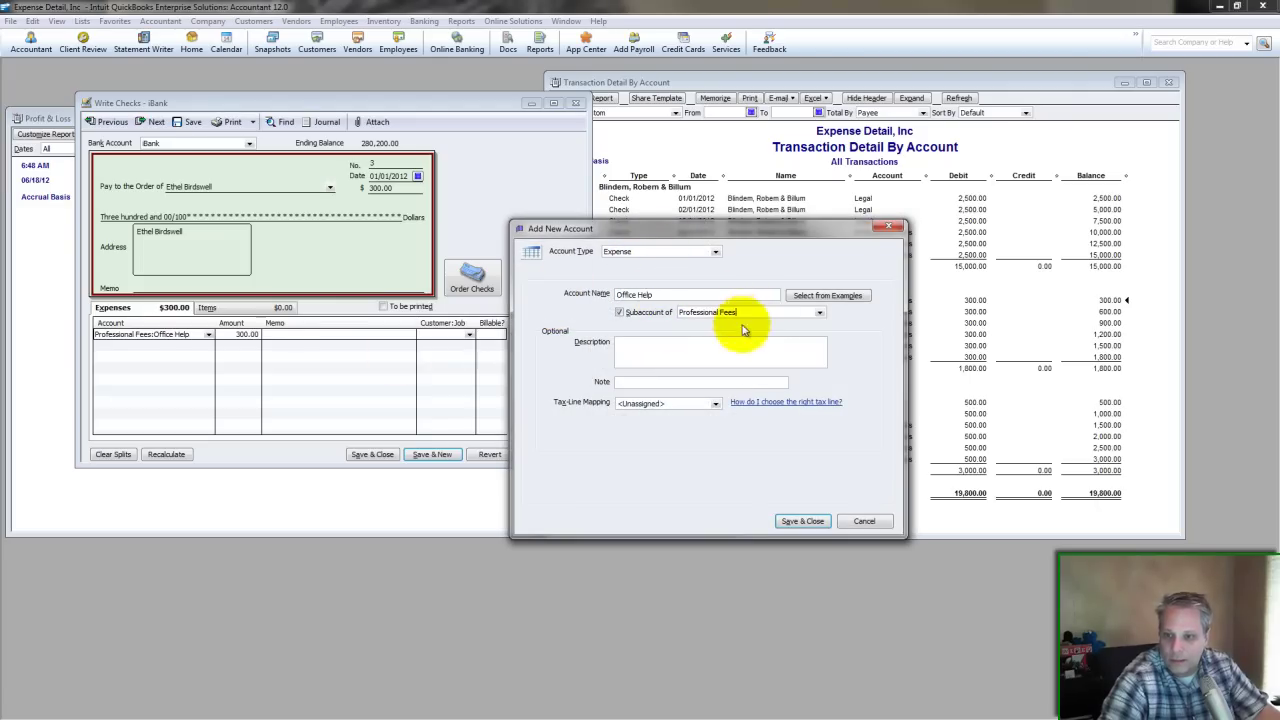
click(803, 522)
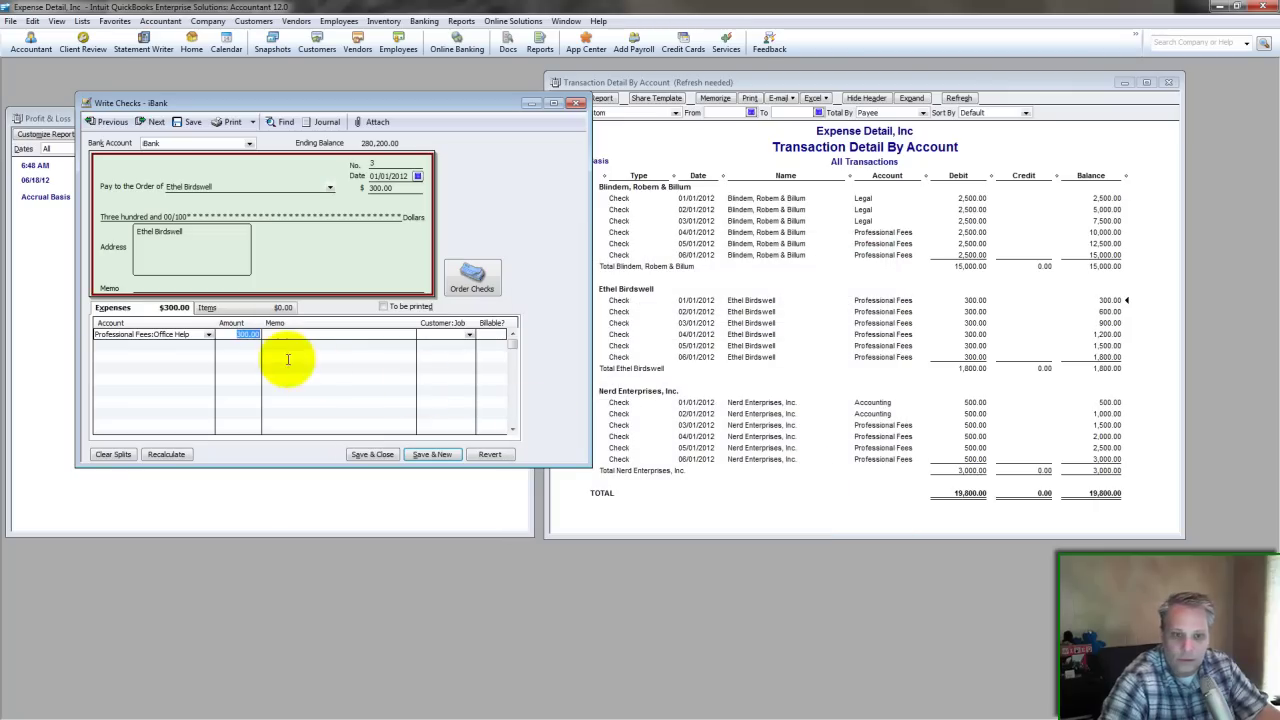
- Save and close the 300.00 check with the Office Help account, recording the changes and accepting the edit to a past transaction
click(247, 337)
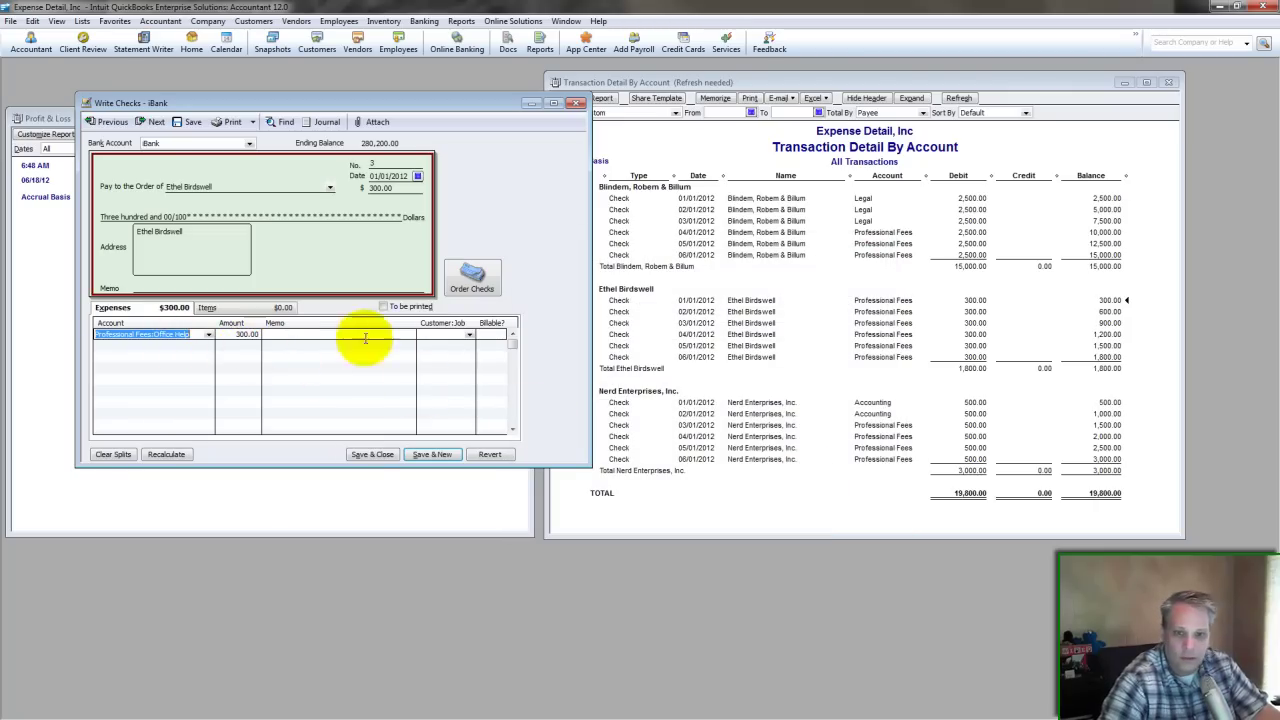
click(367, 456)
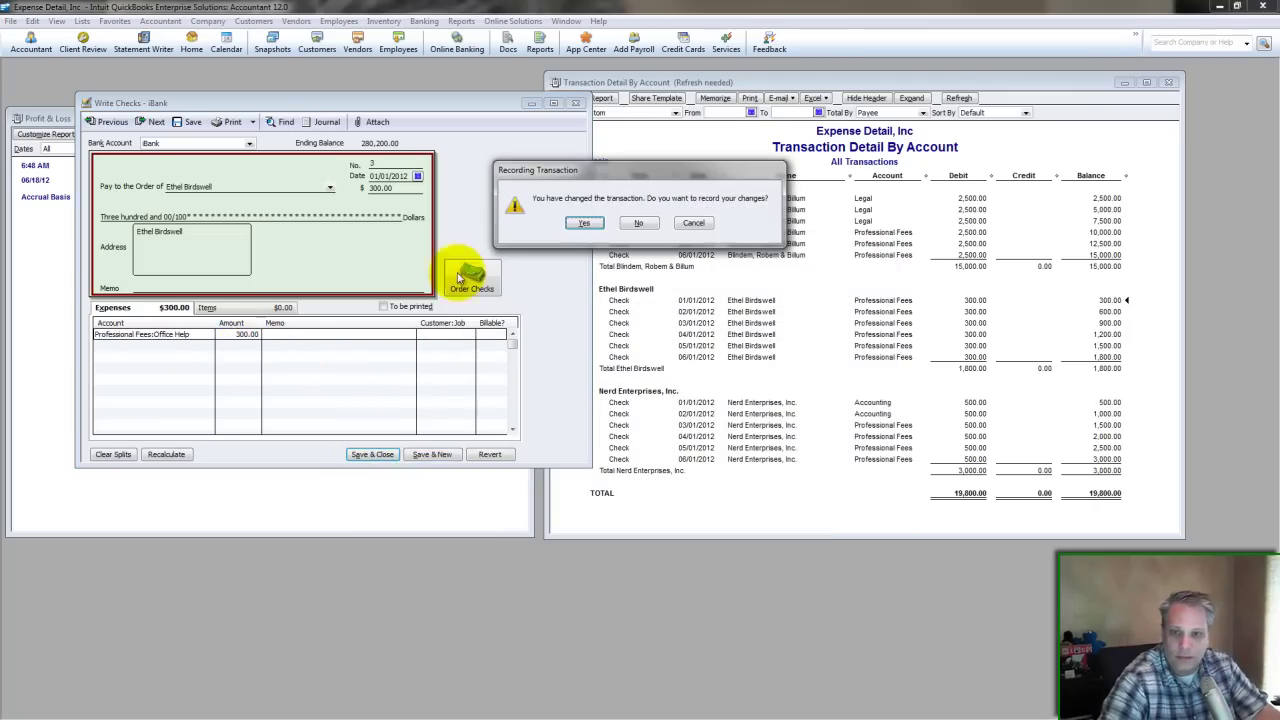
click(586, 218)
click(616, 286)
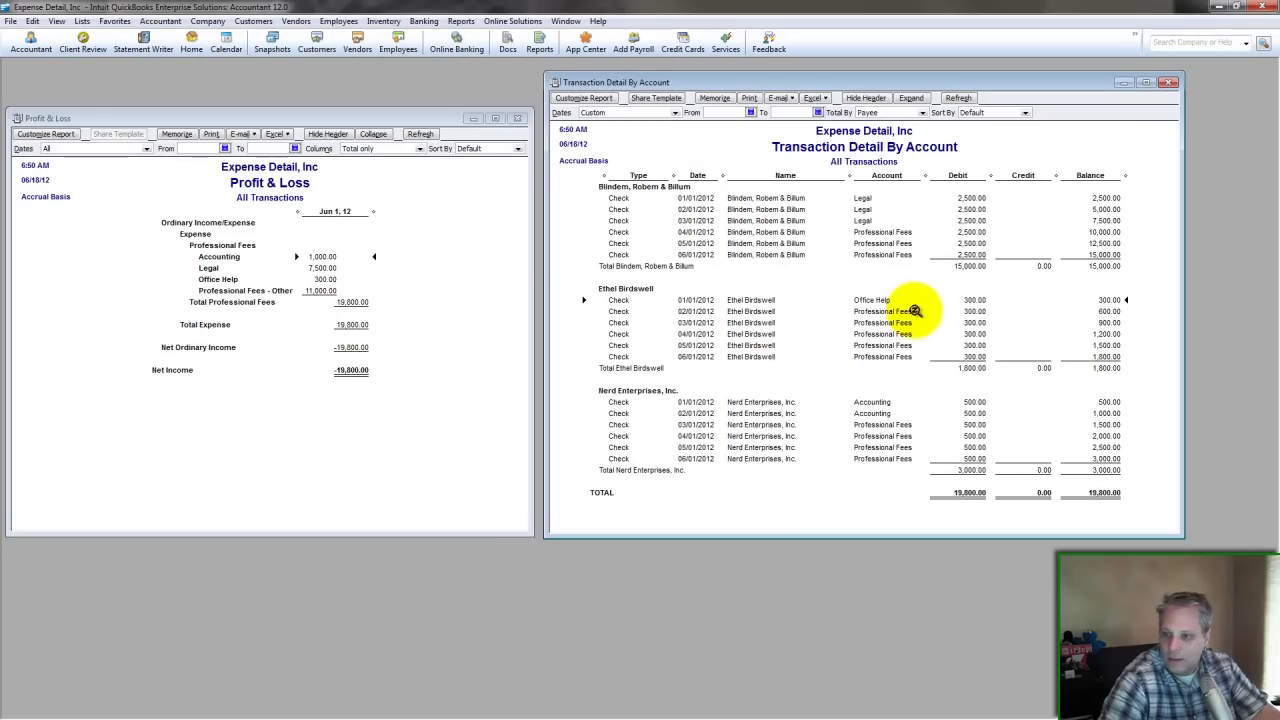
- Reclassify the 300.00 check dated 02/01/2012 to Professional Fees:Office Help, record the change and dismiss the check reminder
double_click(975, 311)
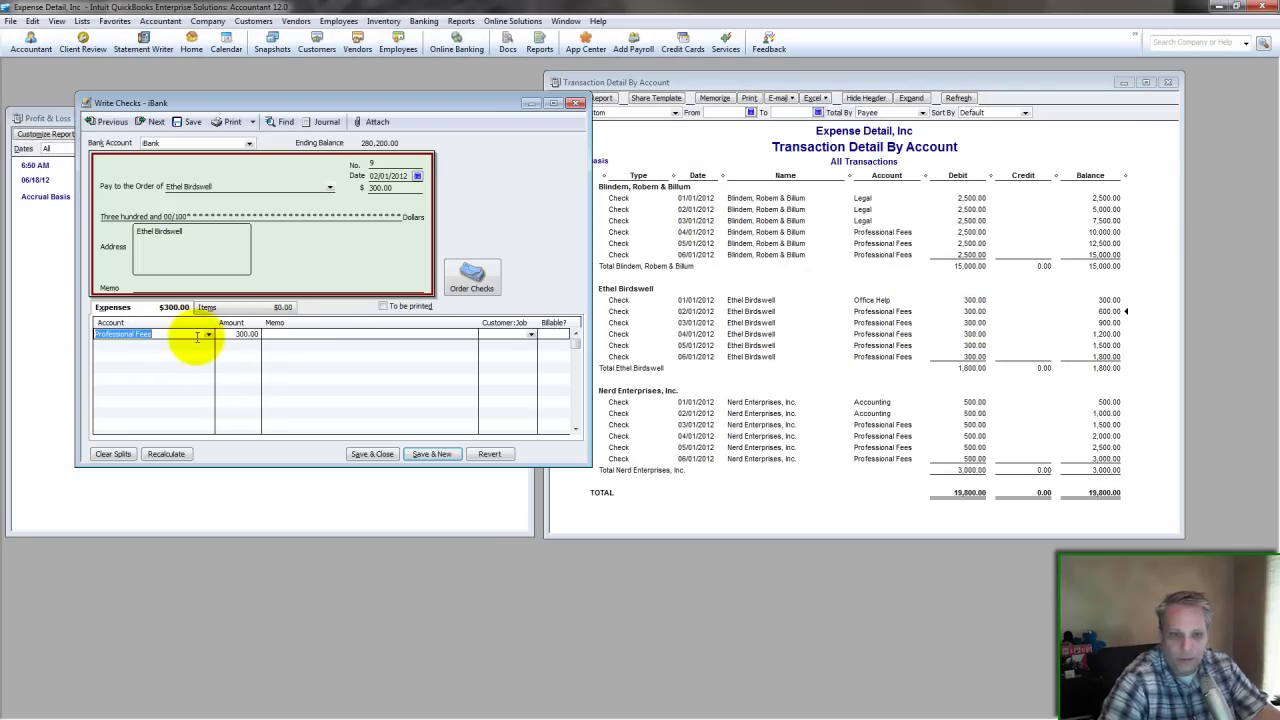
key(Down)
click(360, 458)
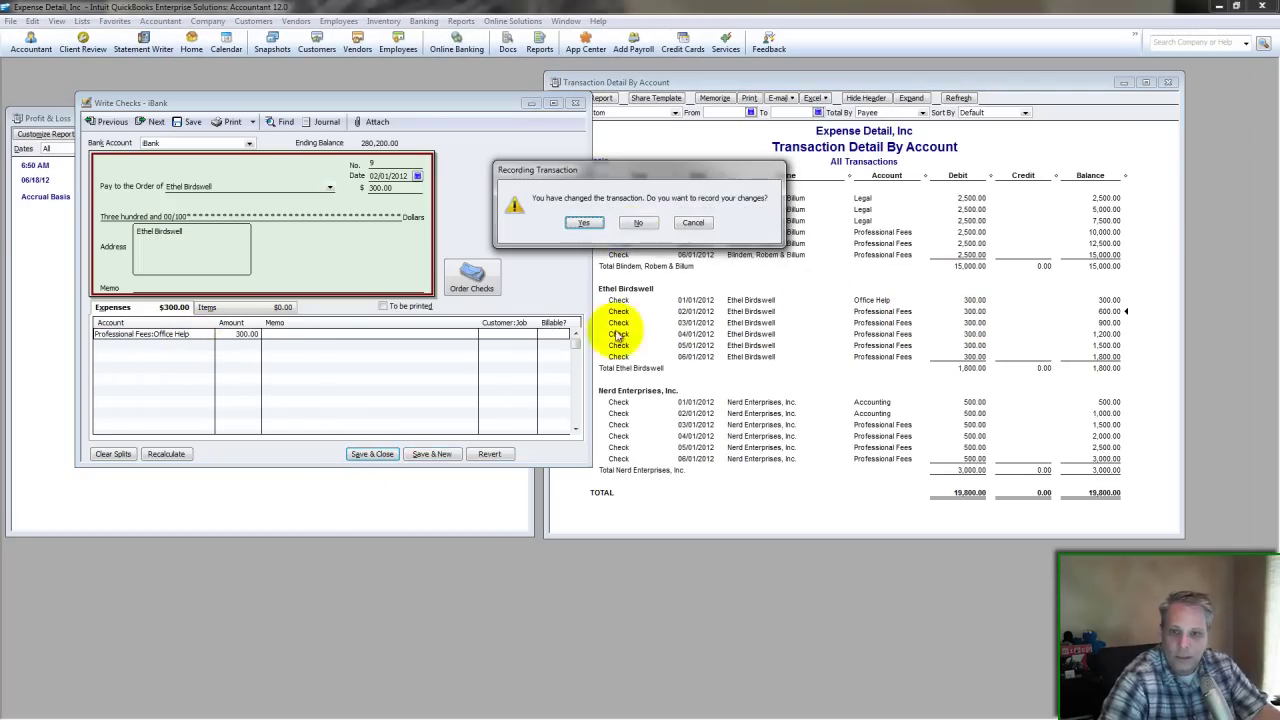
click(584, 222)
click(615, 284)
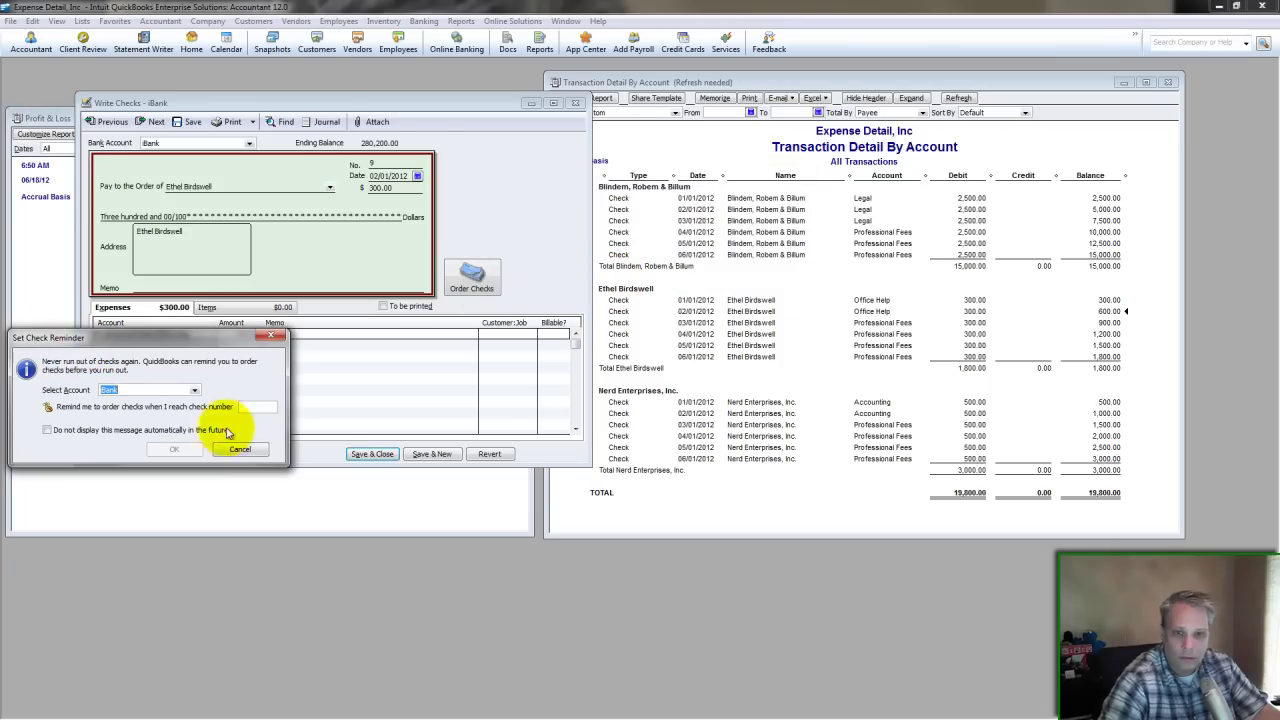
click(205, 452)
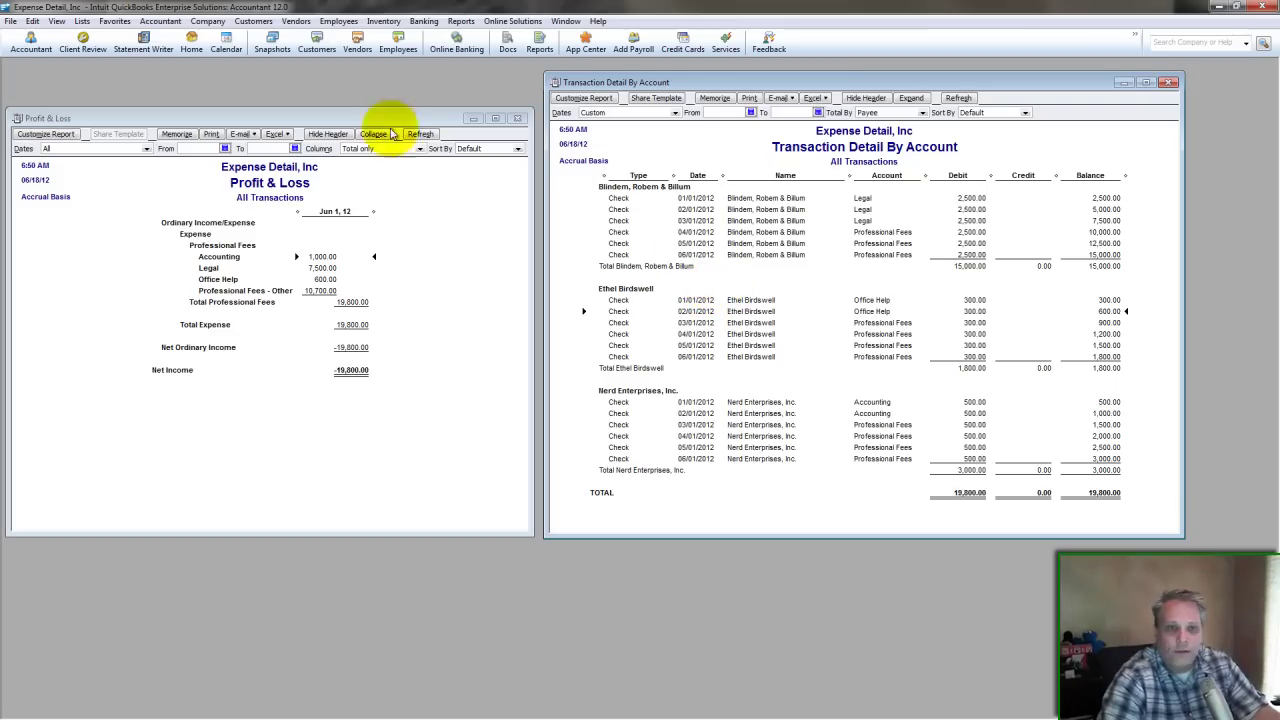
- Open Client Data Review, stop its external accountant prompt from showing again, and leave the user list without adding a user
click(160, 24)
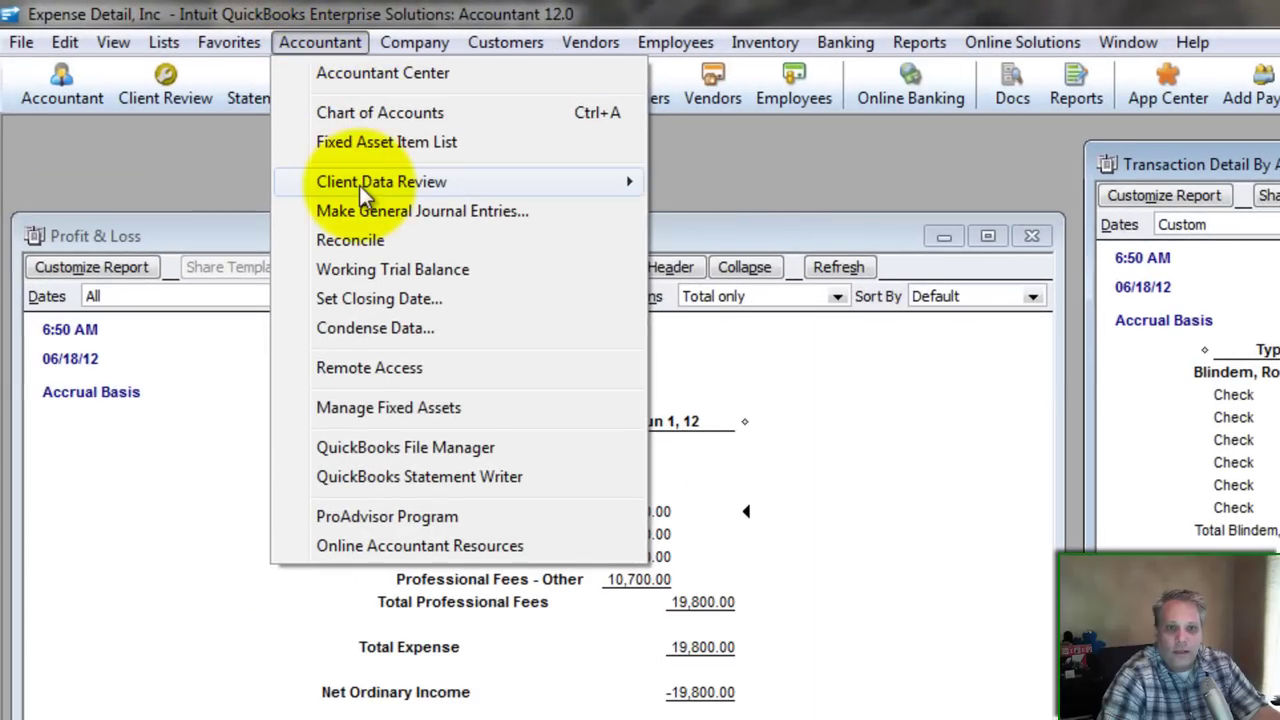
mouse_move(366, 194)
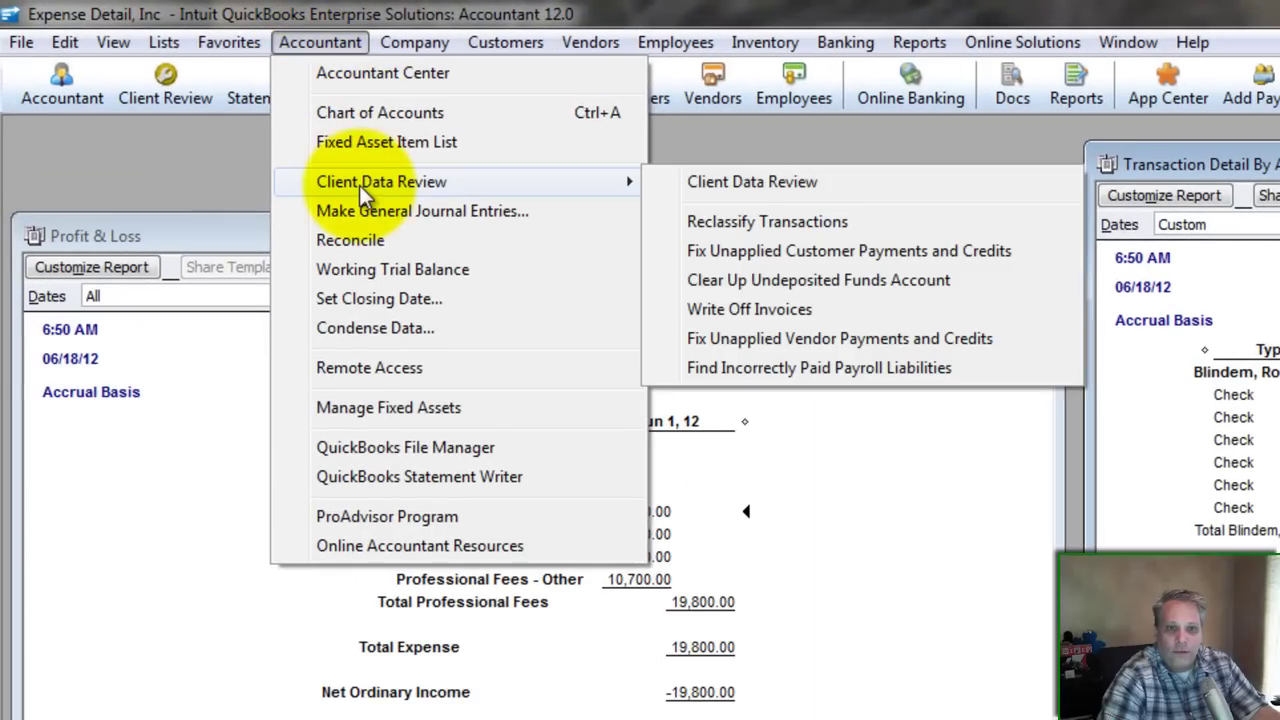
click(790, 185)
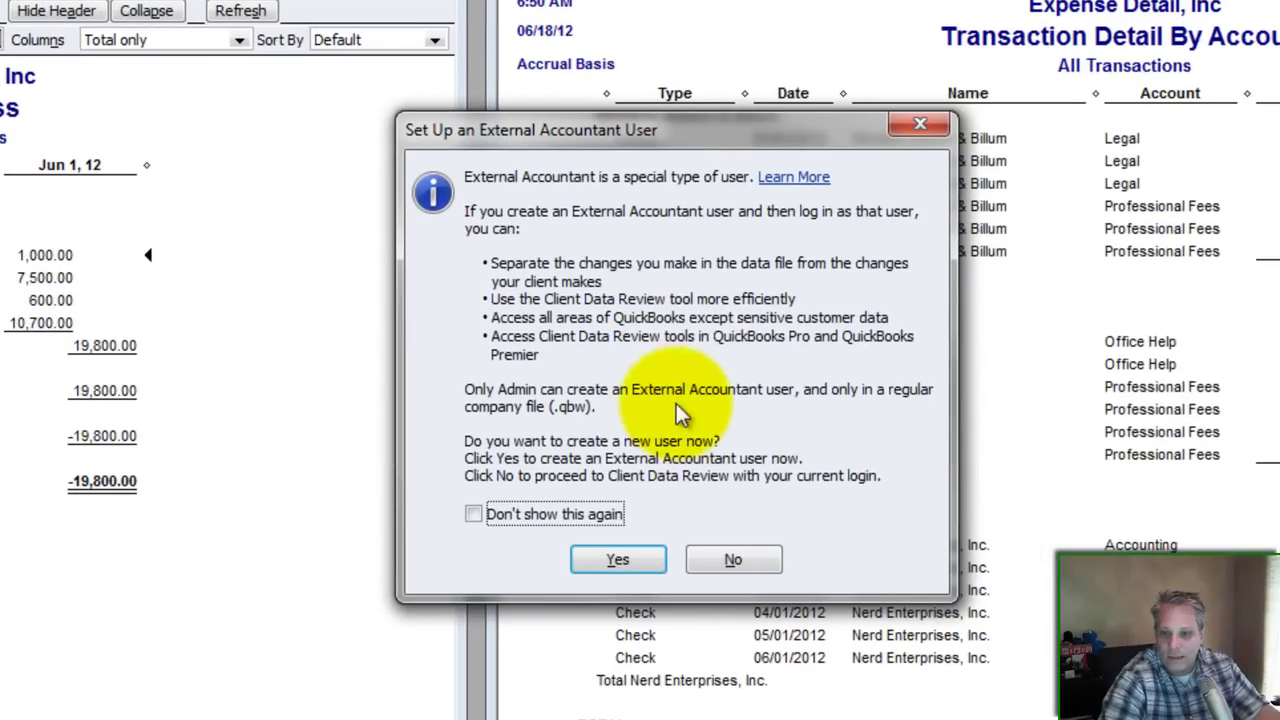
click(474, 514)
click(616, 562)
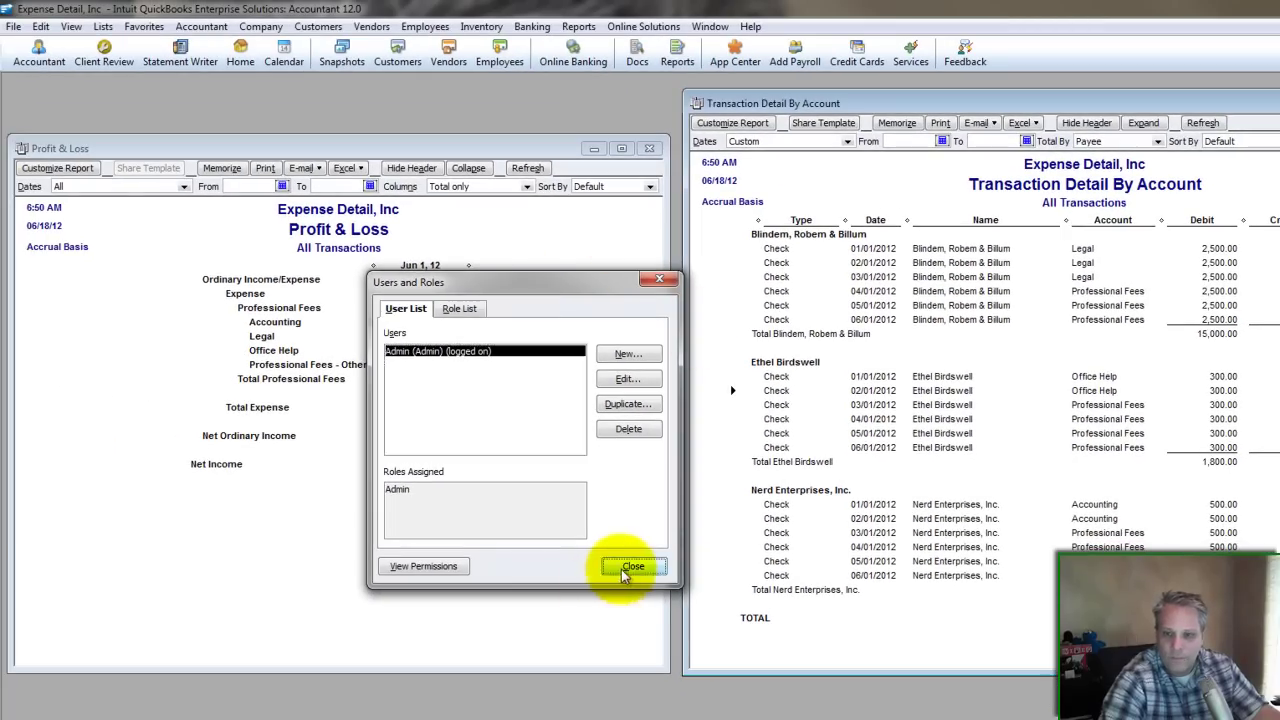
click(621, 568)
- Start a Client Data Review on an accrual basis for the custom period 01/11/2002 to 06/18/2012
click(200, 26)
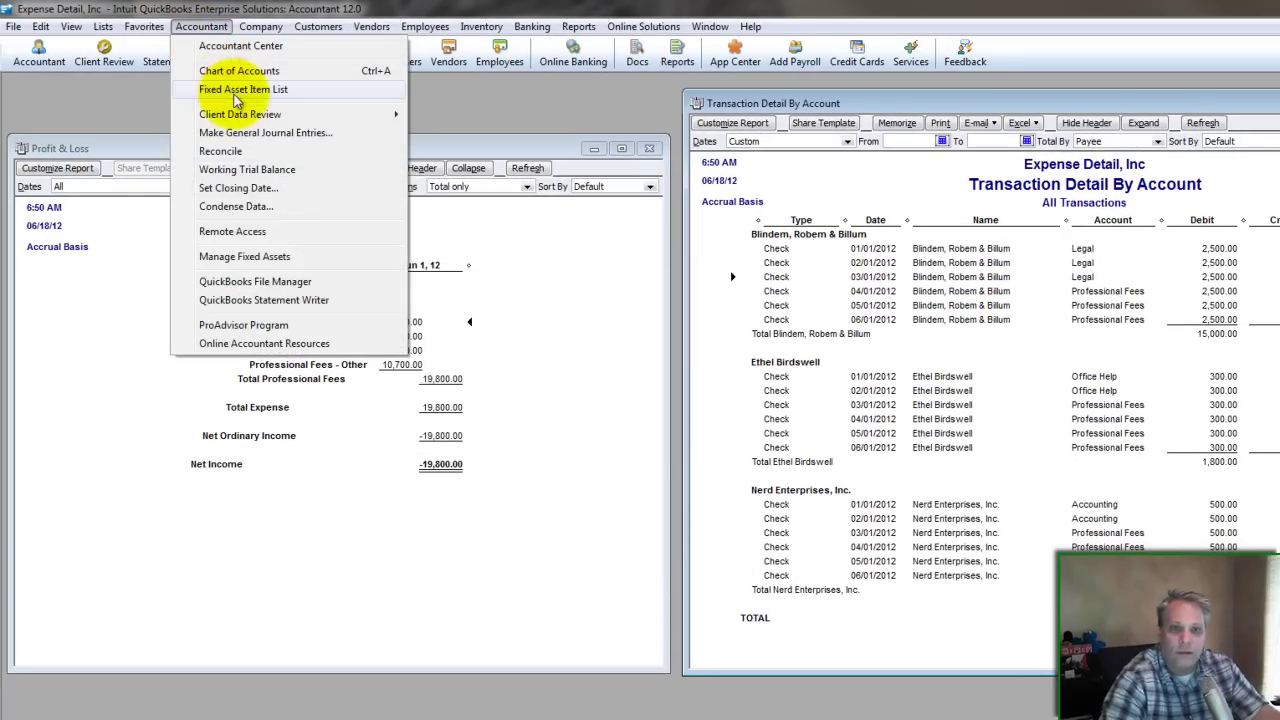
mouse_move(240, 114)
click(485, 114)
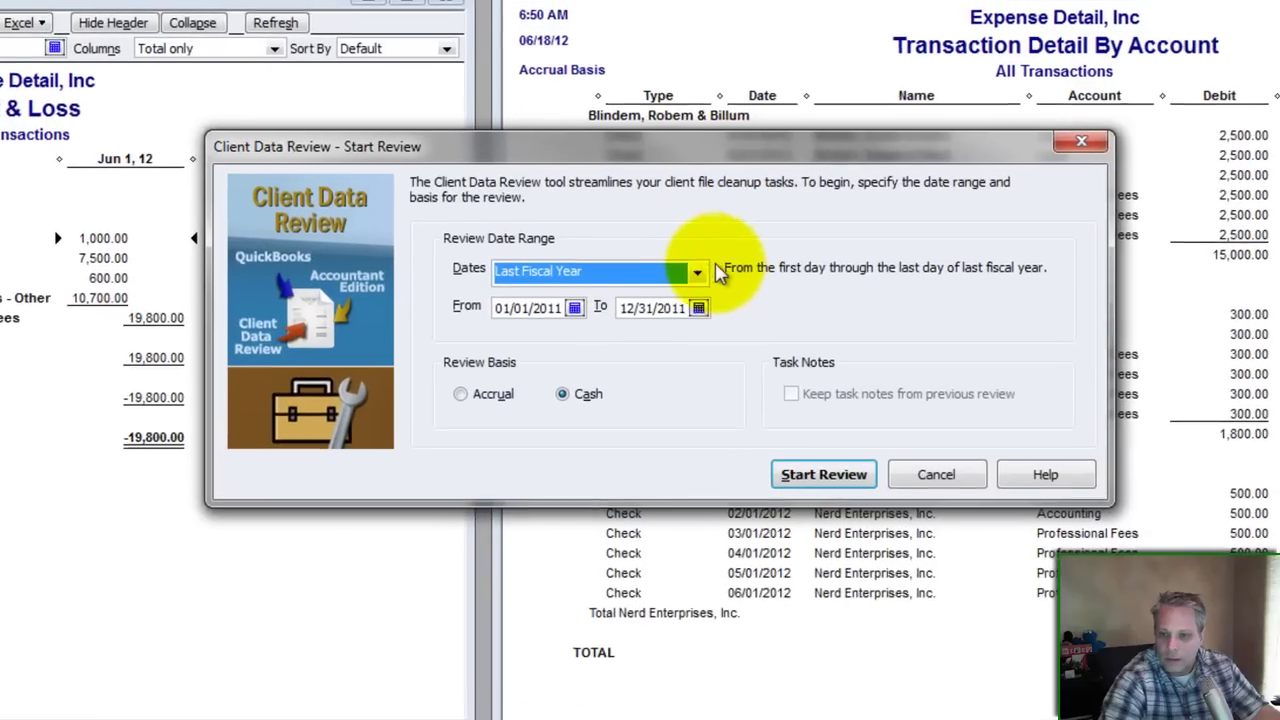
click(830, 347)
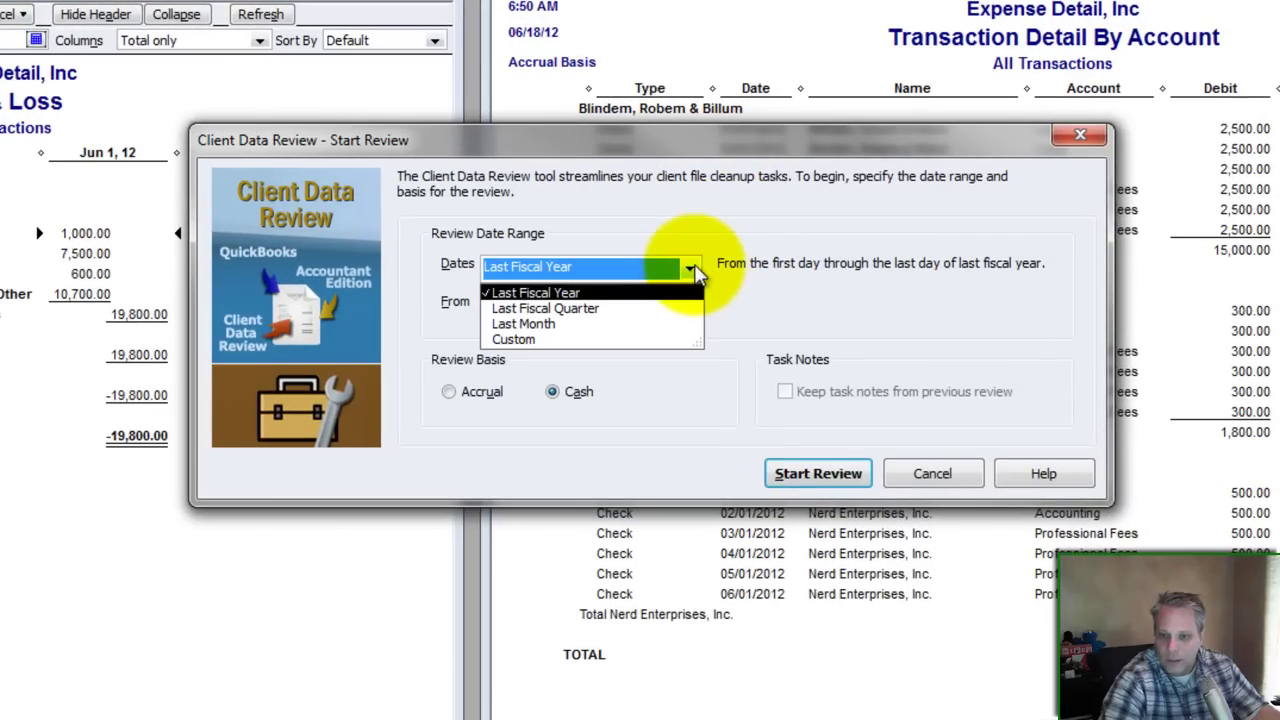
click(536, 292)
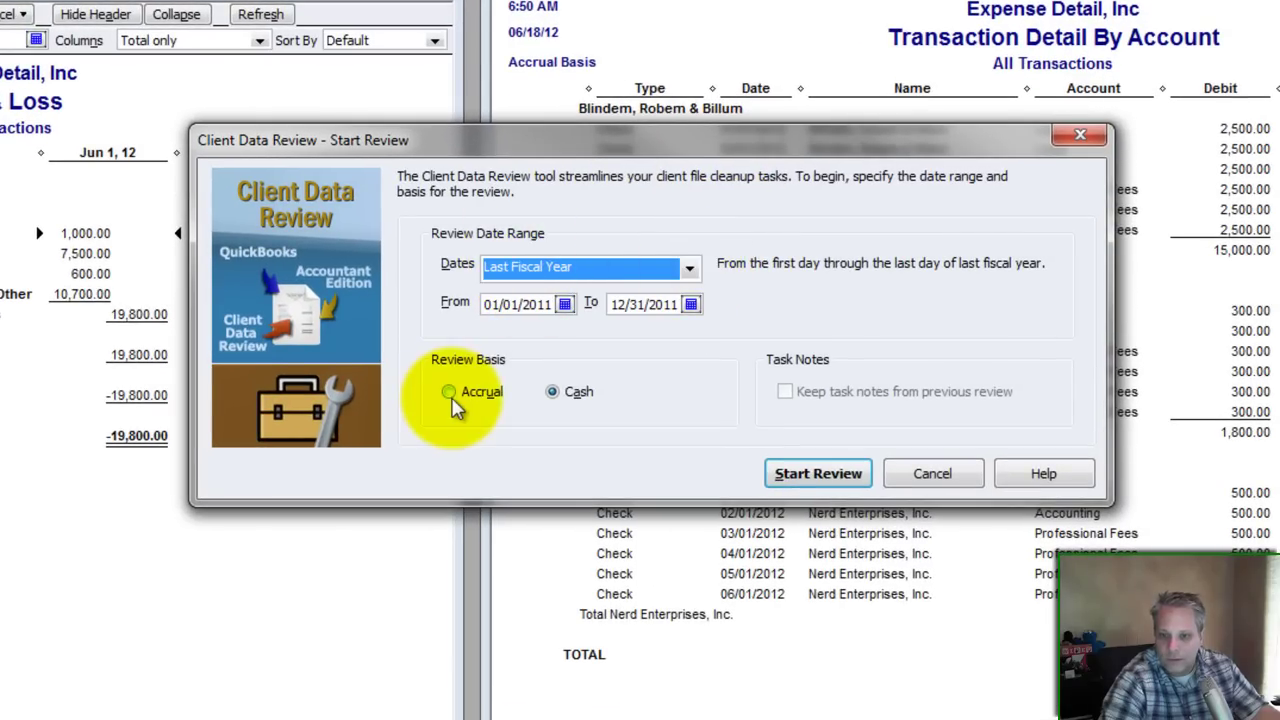
click(451, 395)
click(545, 305)
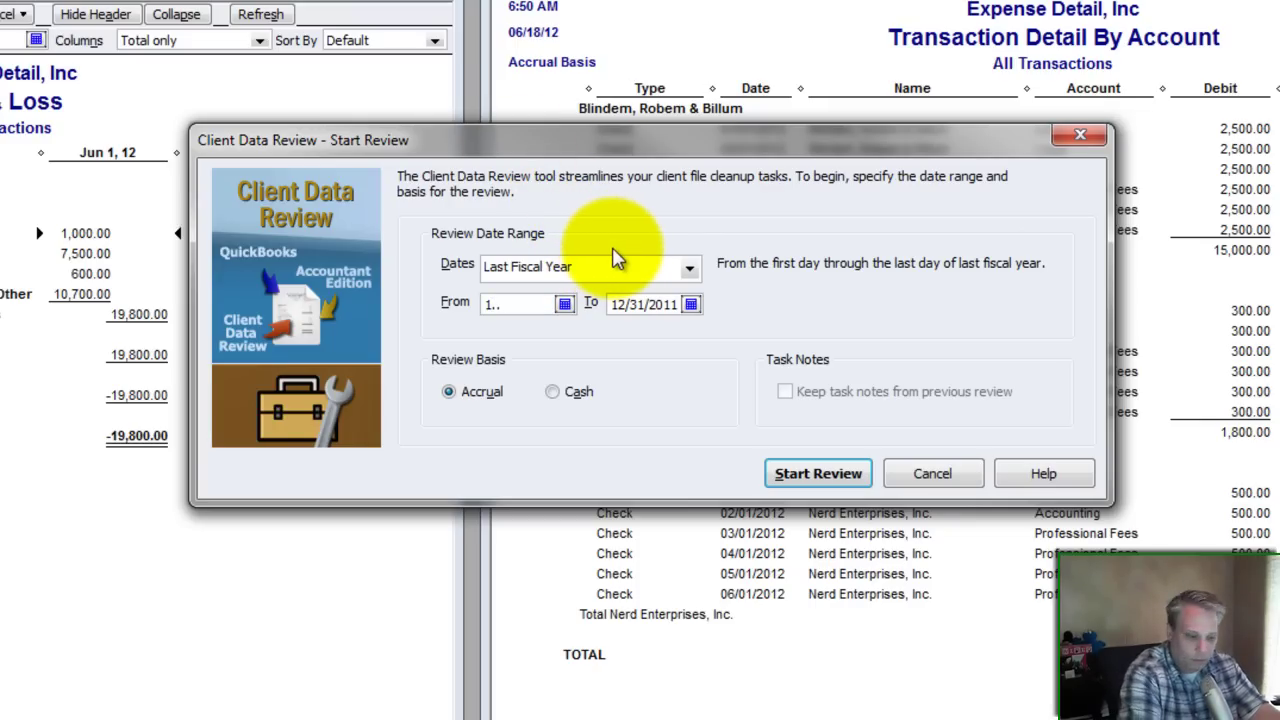
text(1.11.02)
key(Tab)
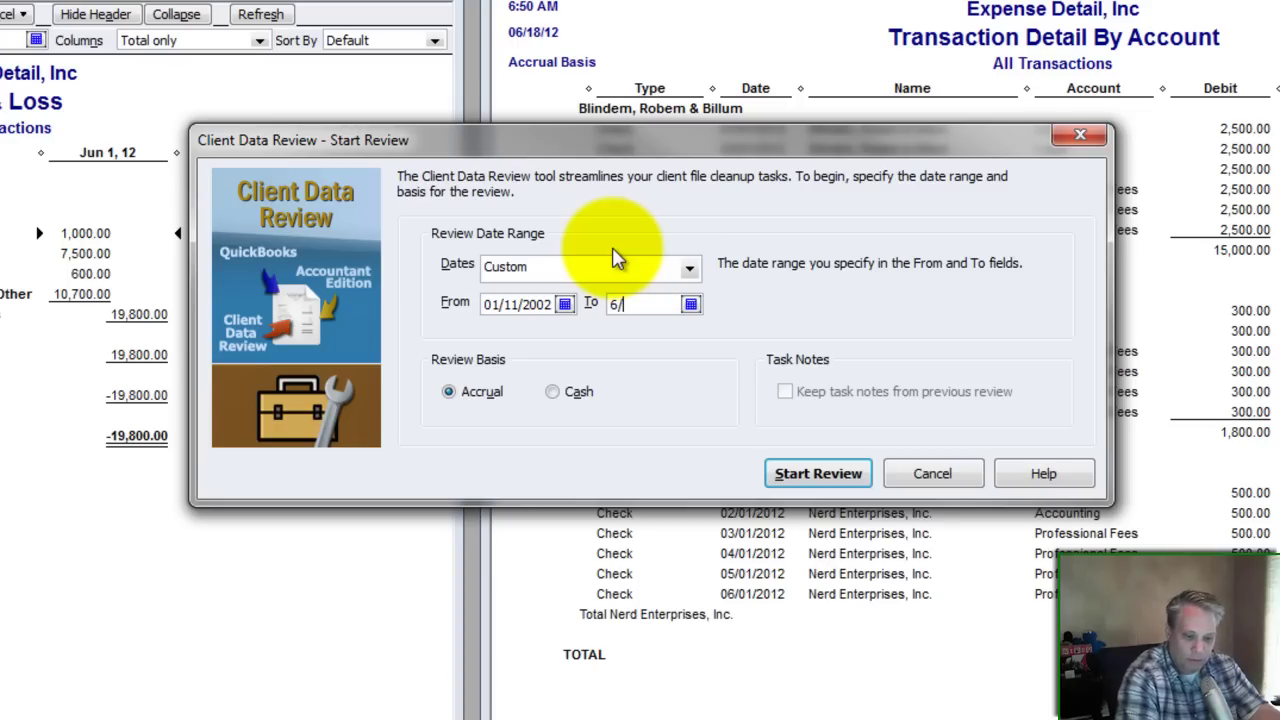
click(823, 479)
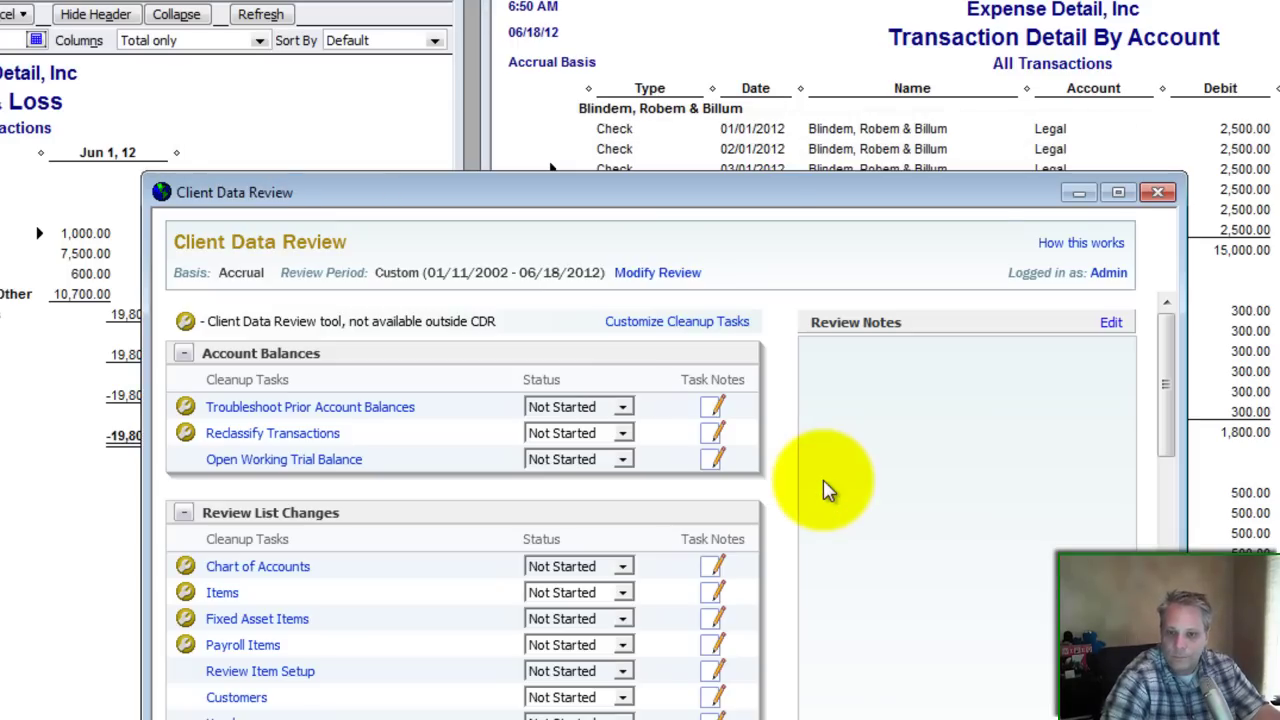
- Open Reclassify Transactions from the maximized review and list the Professional Fees transactions sorted by name, with a wider date column
click(1124, 196)
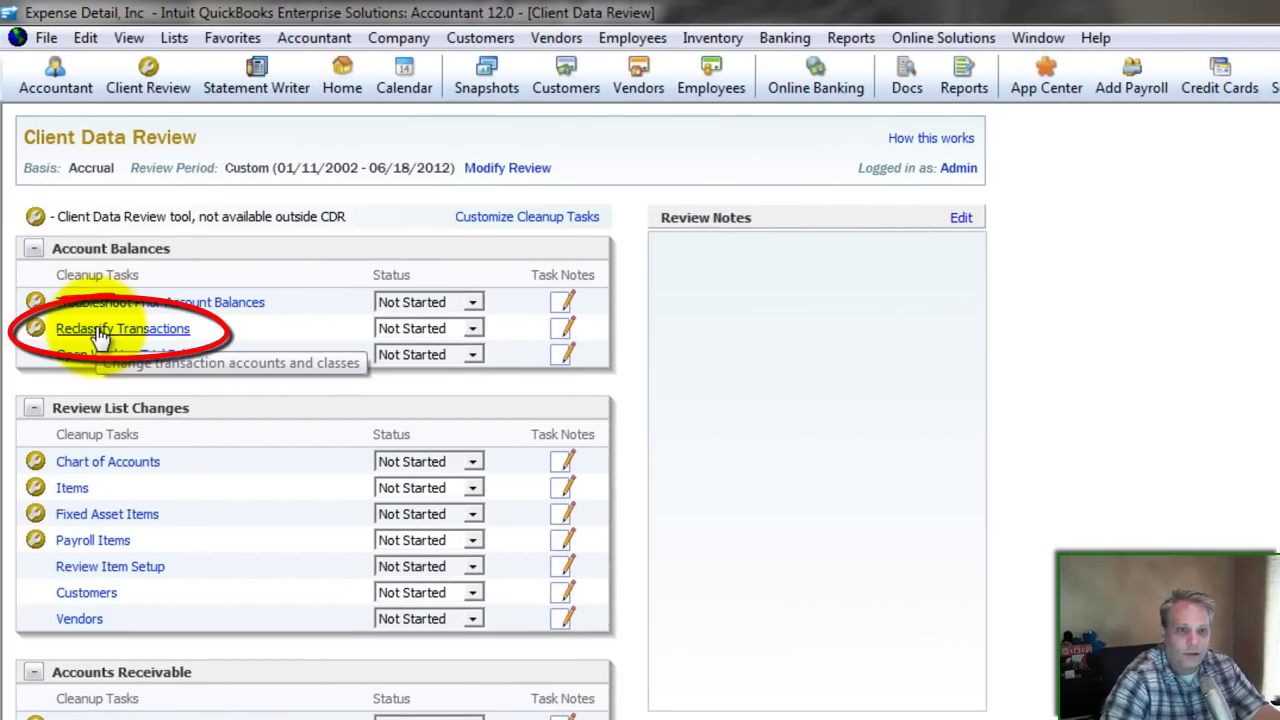
click(100, 330)
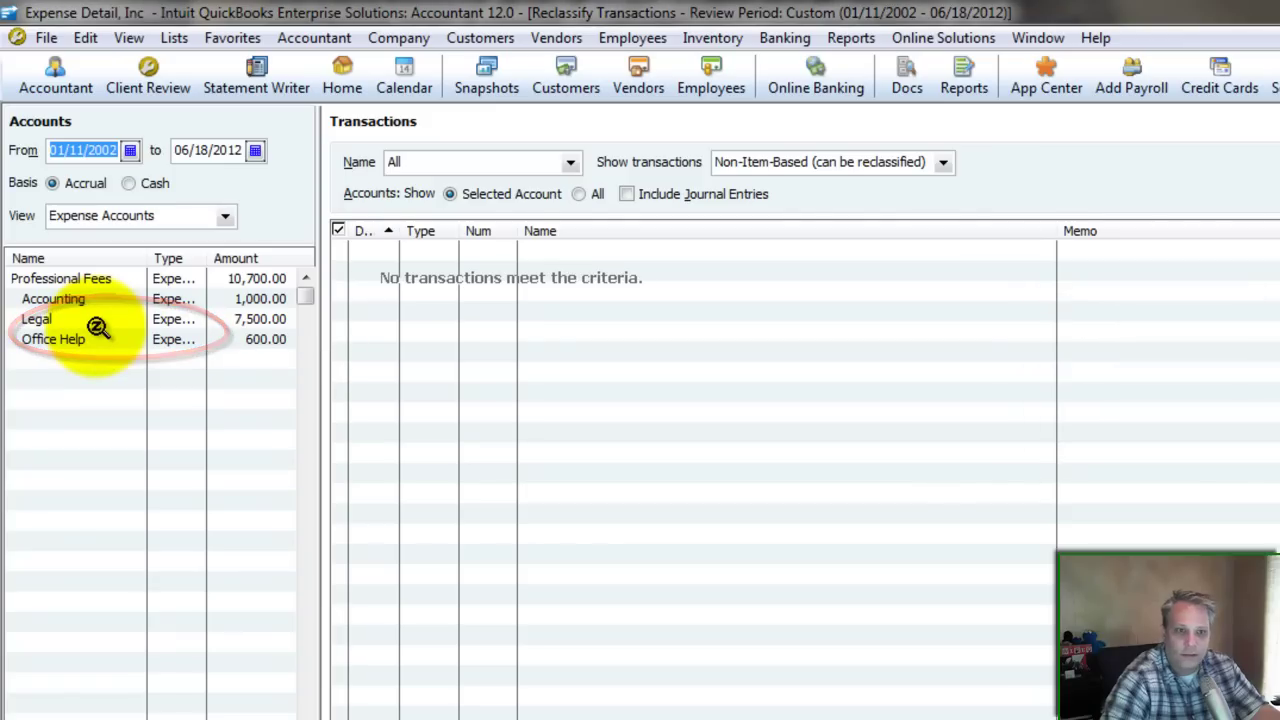
click(60, 278)
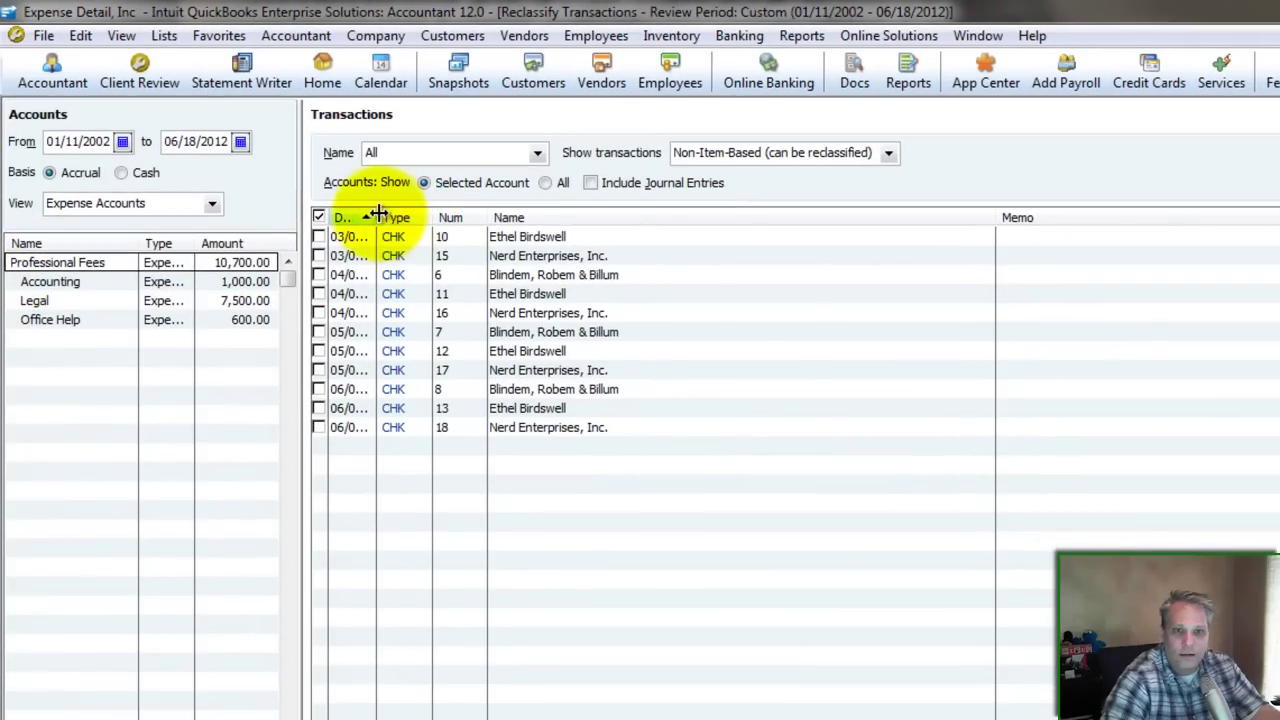
drag(388, 224, 624, 224)
click(810, 220)
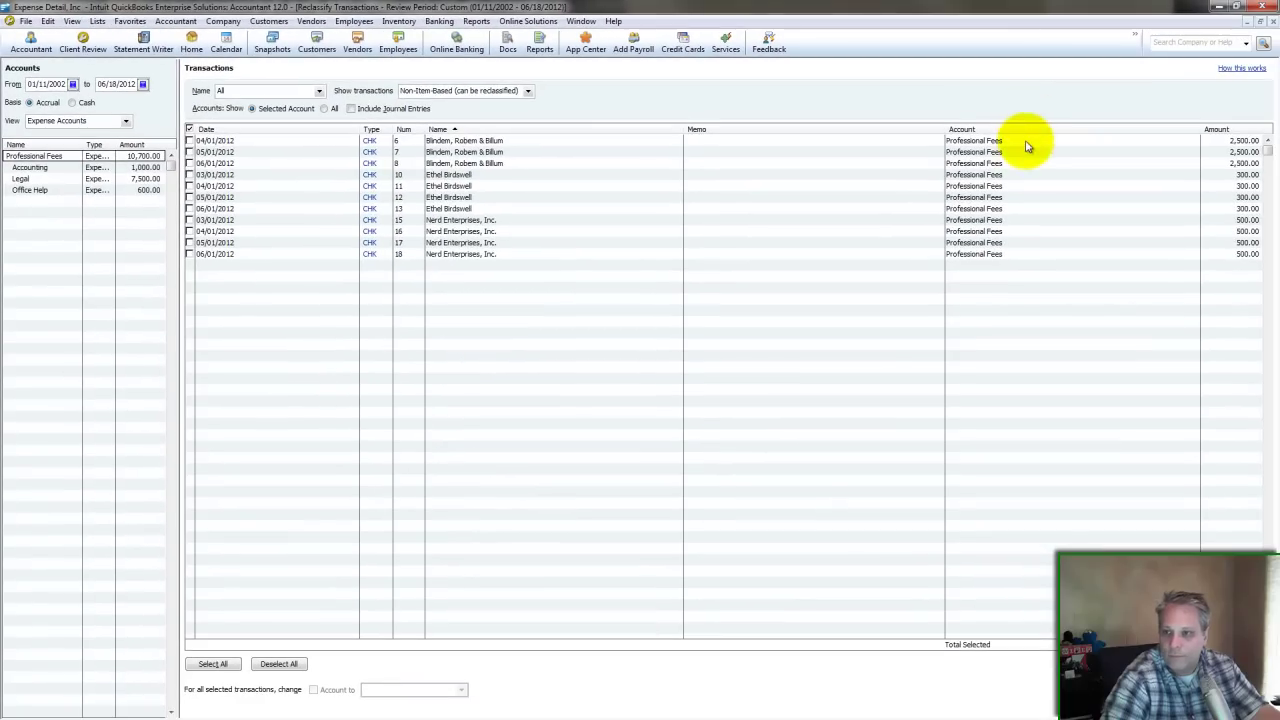
- Reclassify the three Blindem, Robem & Billum checks from Professional Fees to Professional Fees:Legal
click(1025, 142)
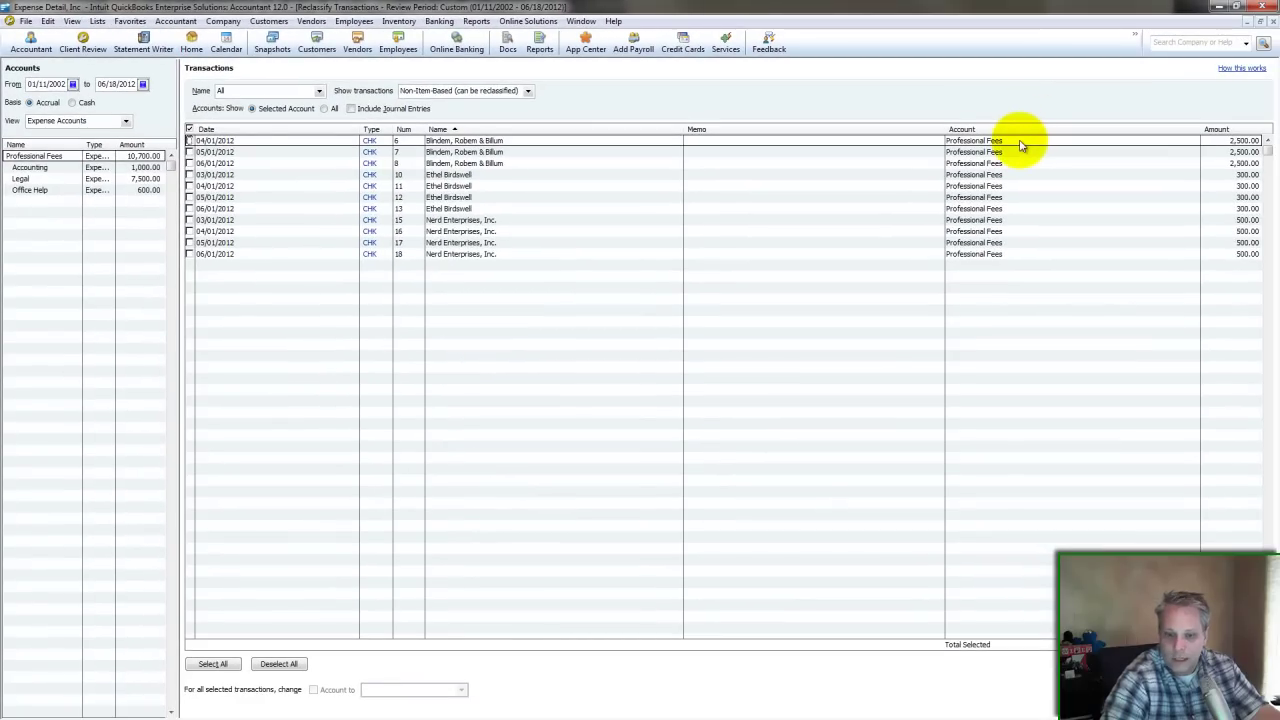
click(189, 141)
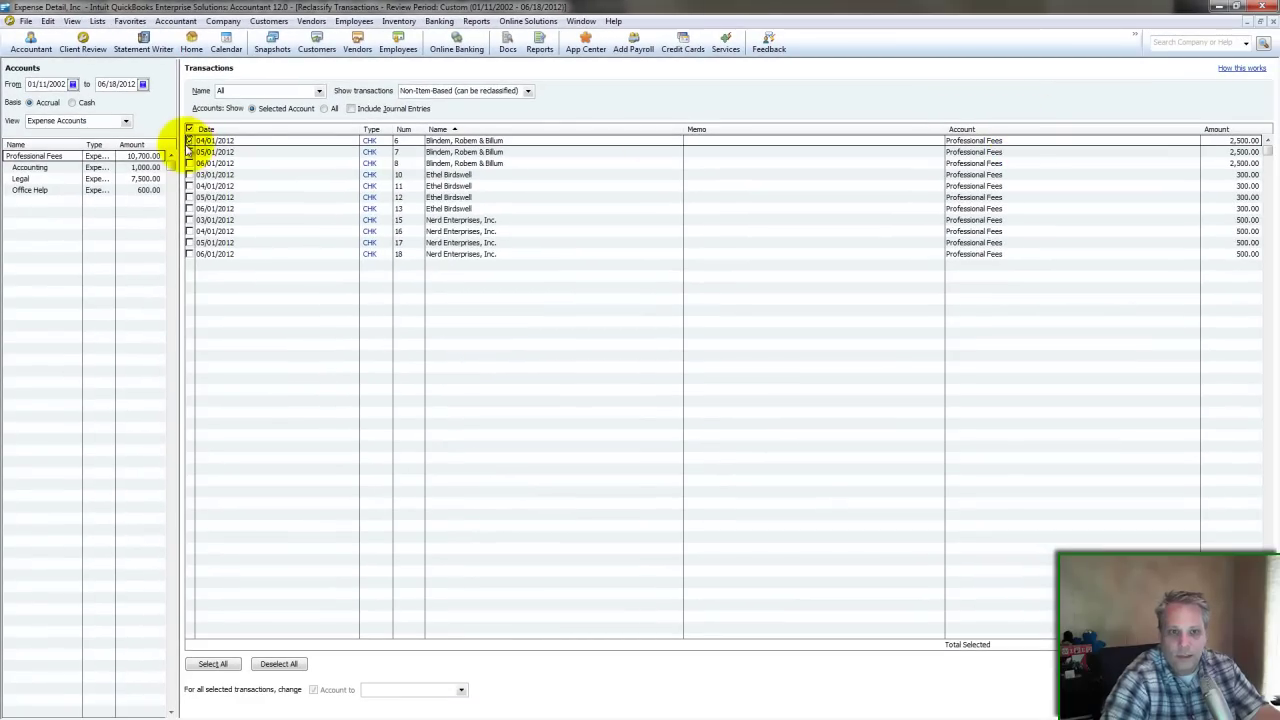
click(189, 152)
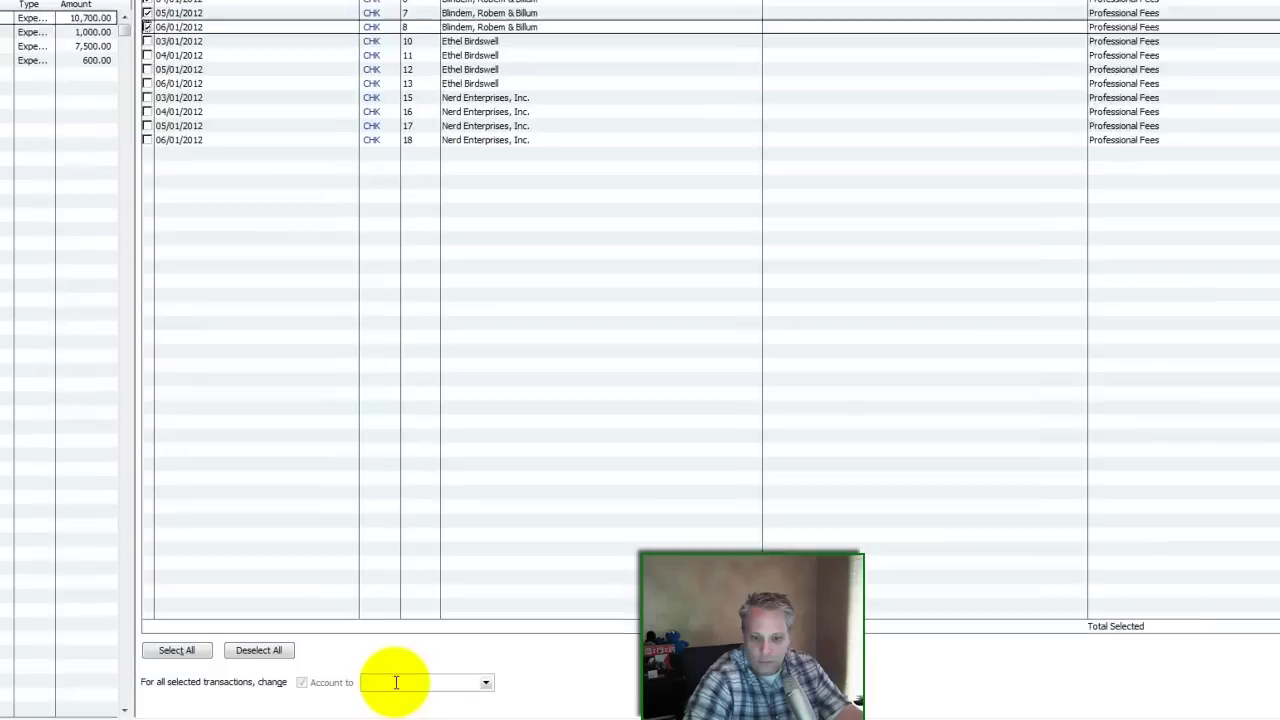
click(390, 690)
text(prof)
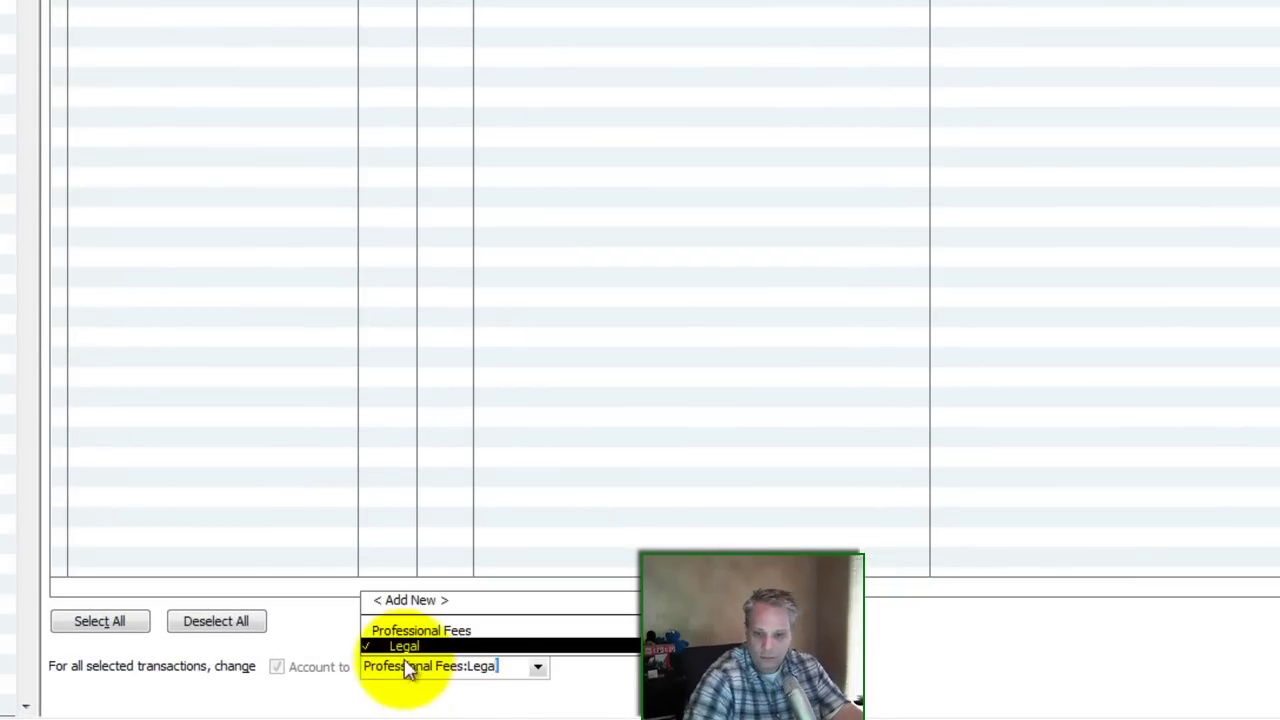
click(419, 643)
click(1170, 690)
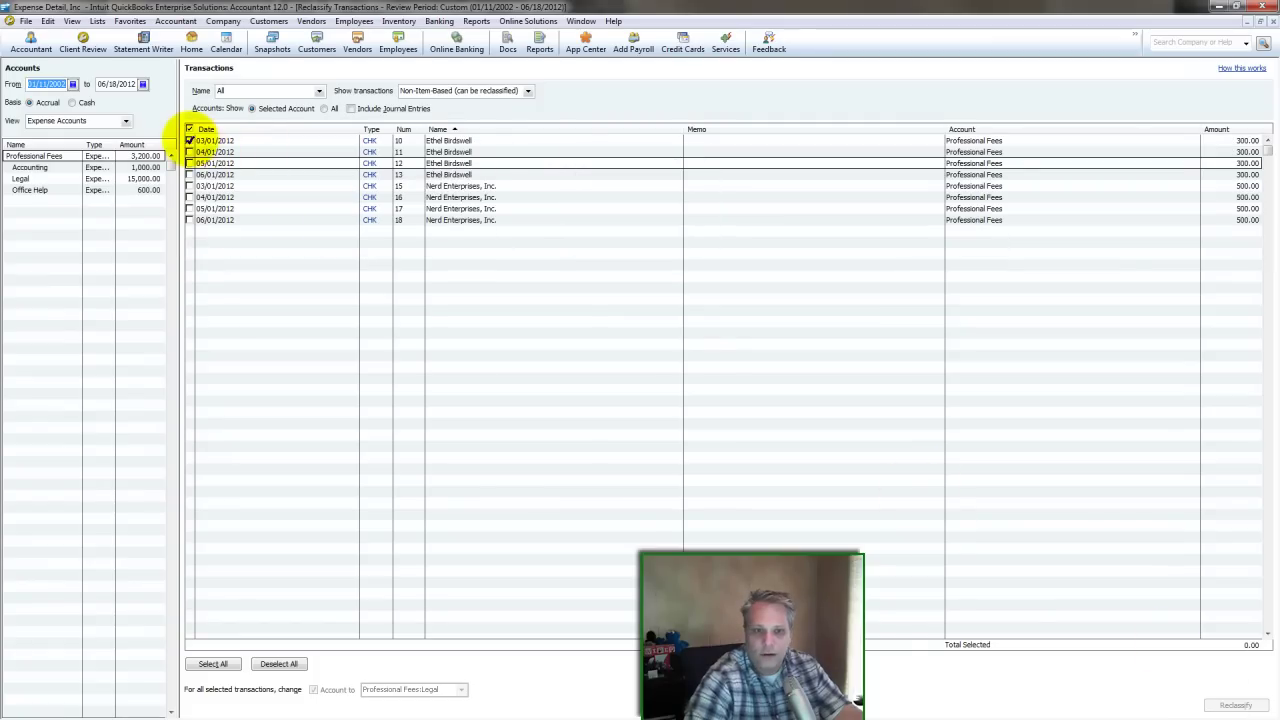
- Reclassify the four 300.00 checks dated 03/01/2012 to 06/01/2012 to Professional Fees:Office Help
click(189, 141)
click(189, 152)
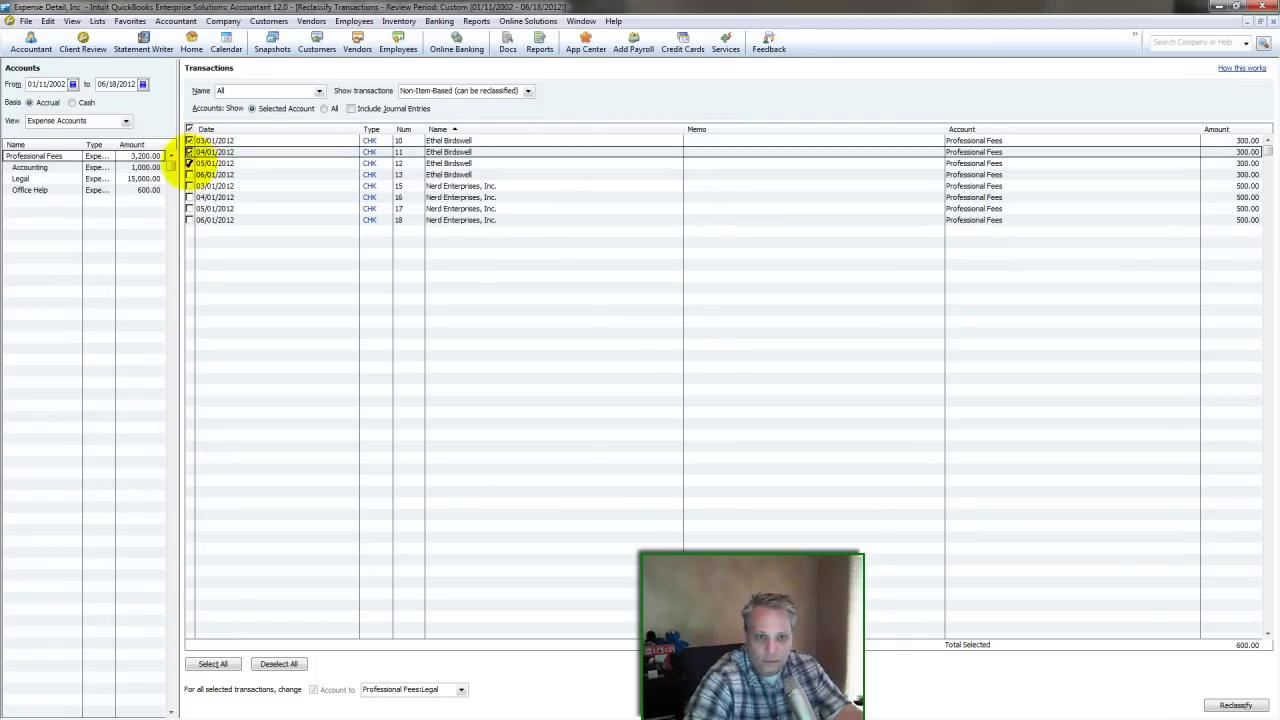
click(189, 163)
click(189, 175)
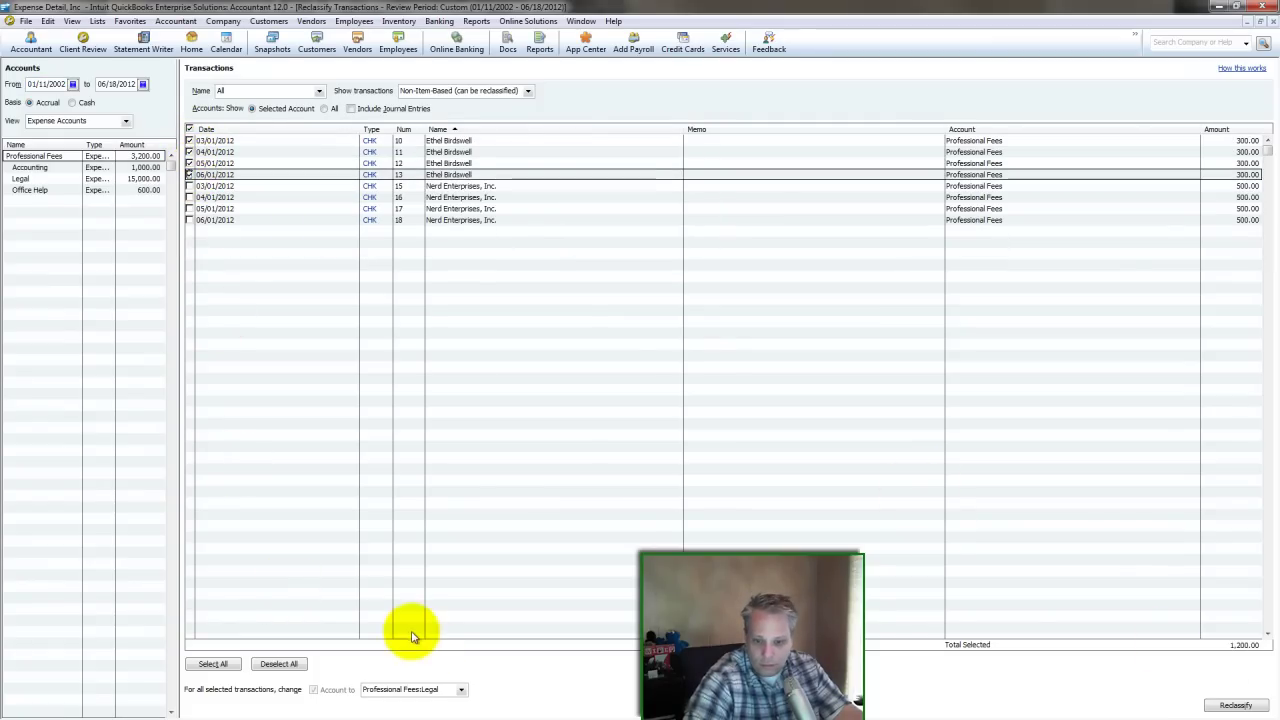
click(455, 690)
text(of)
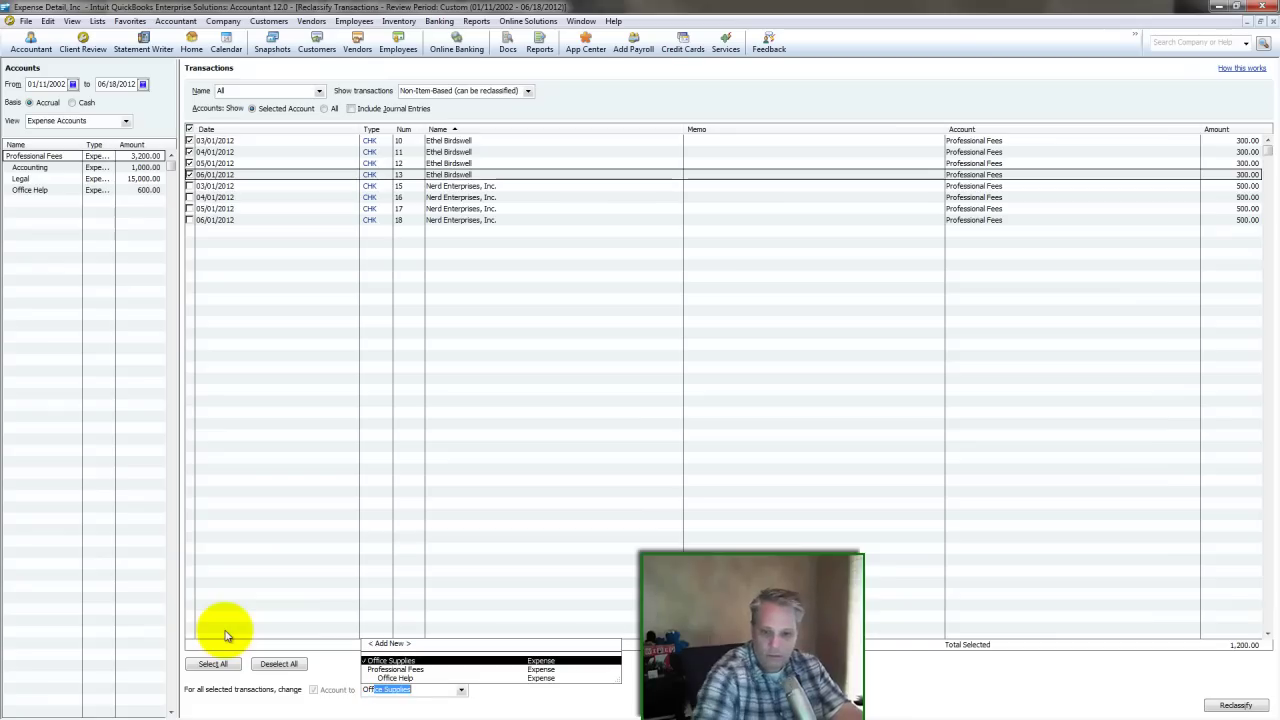
key(Tab)
text(of)
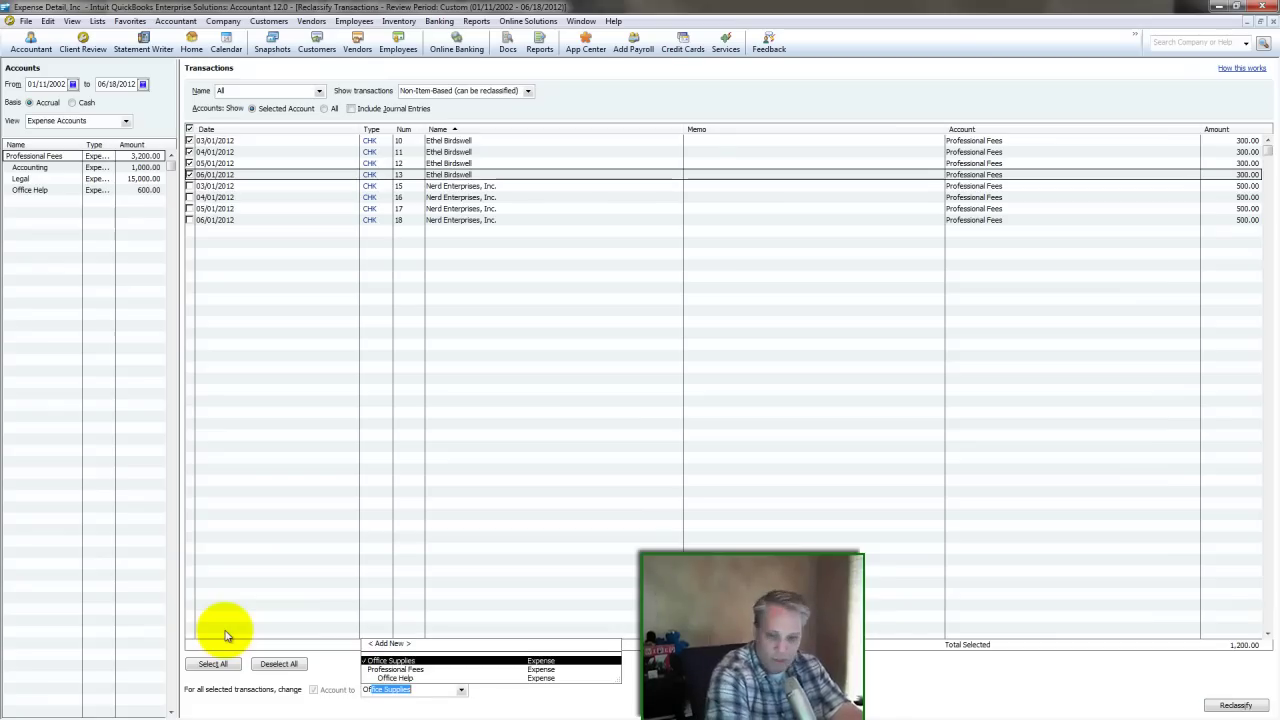
key(Down)
key(Down)
key(Tab)
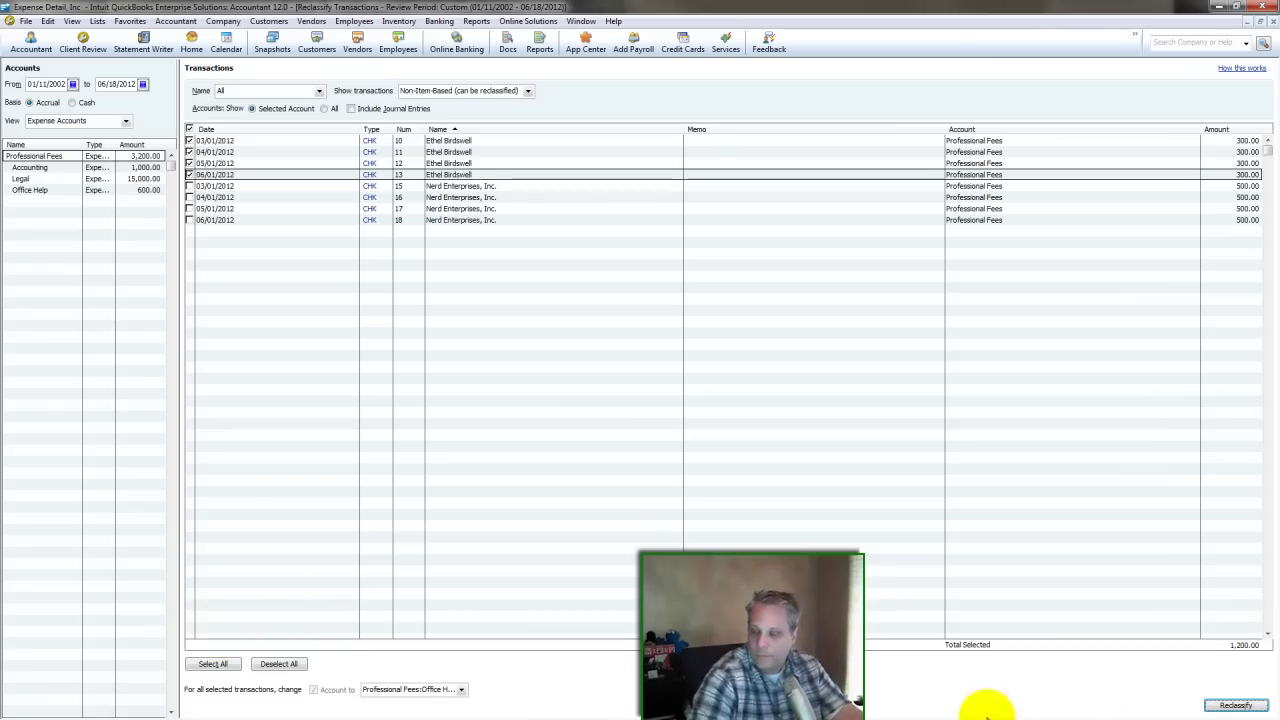
click(1220, 706)
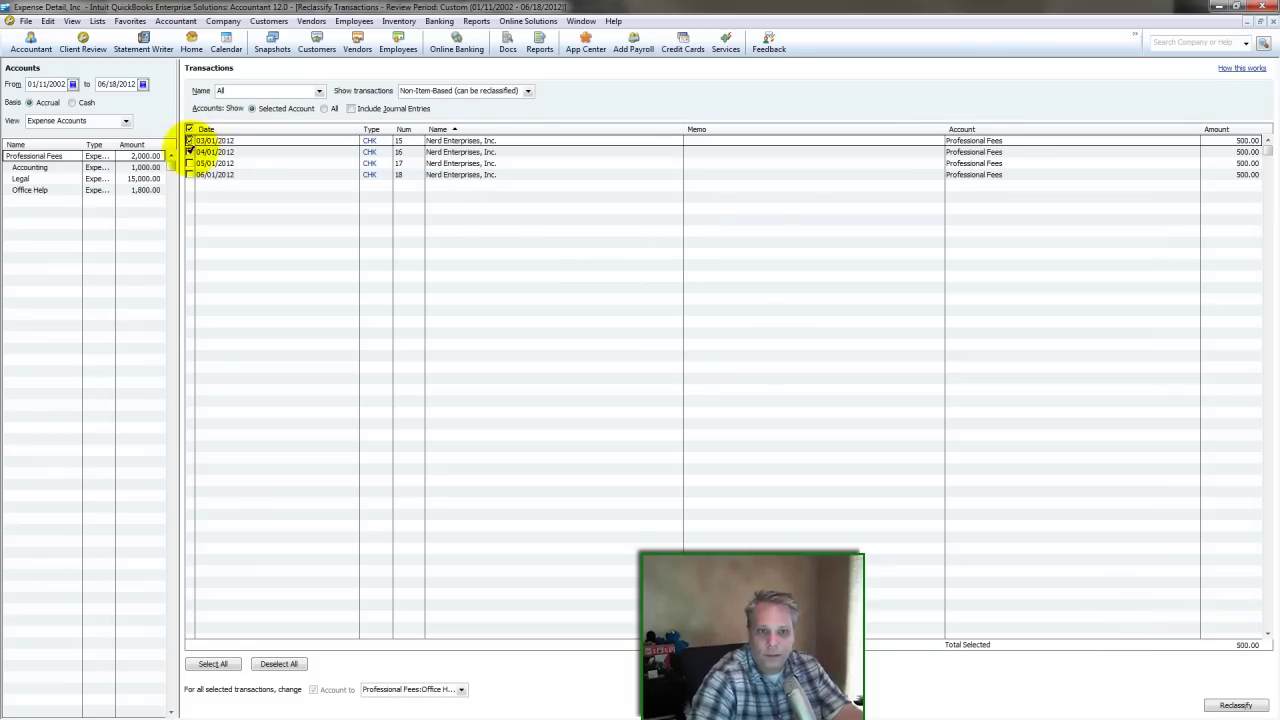
- Reclassify the four remaining Nerd Enterprises, Inc. checks to the Professional Fees:Accounting expense account
click(189, 151)
click(189, 163)
click(189, 174)
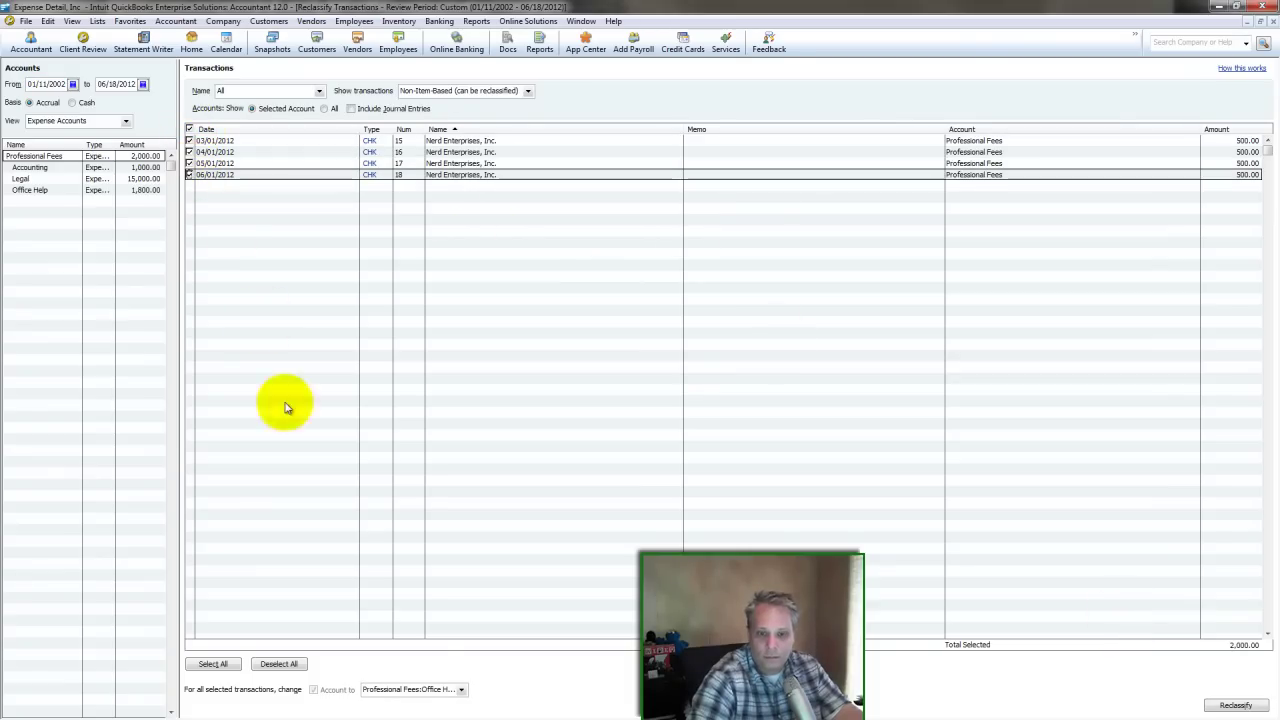
click(435, 689)
text(Accounting)
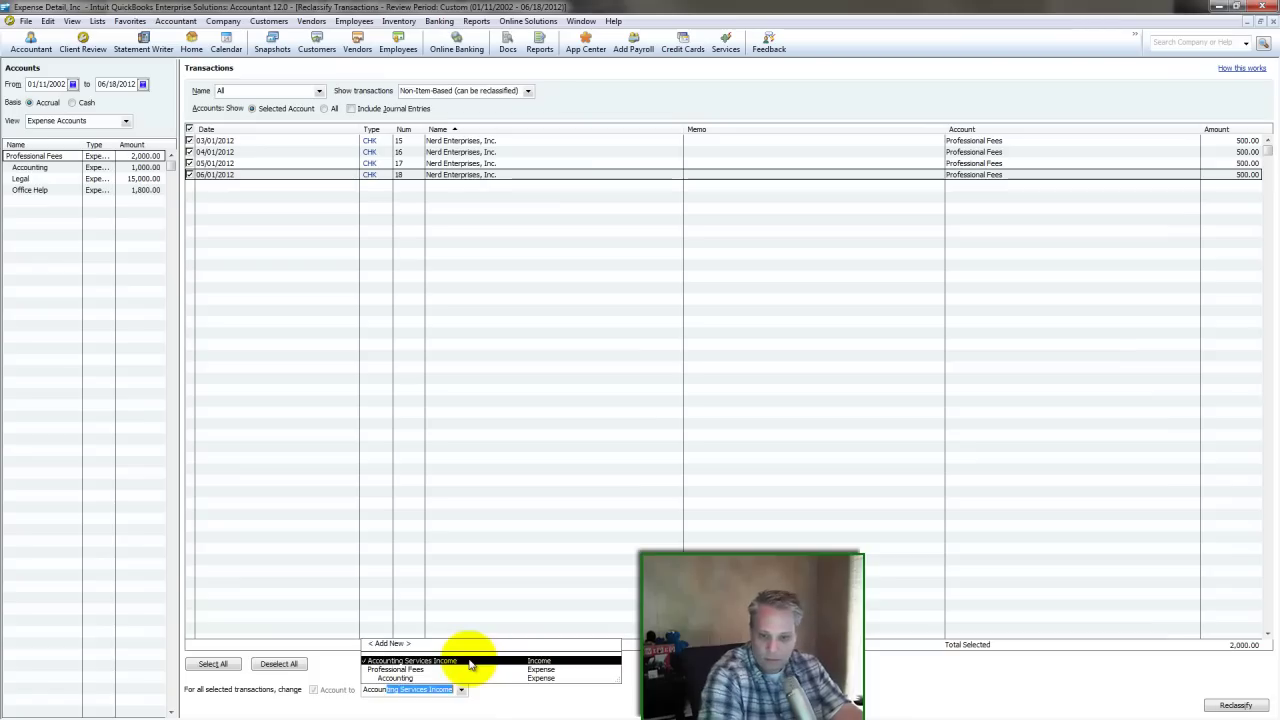
click(470, 677)
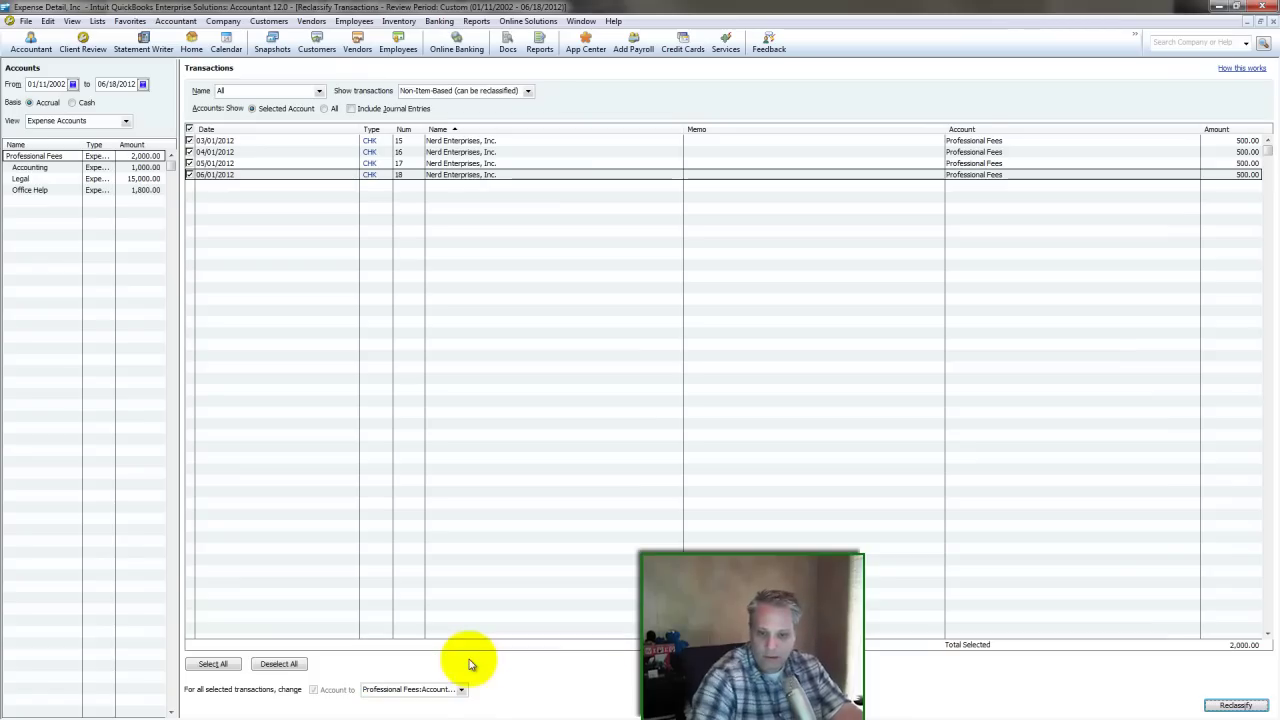
click(1240, 706)
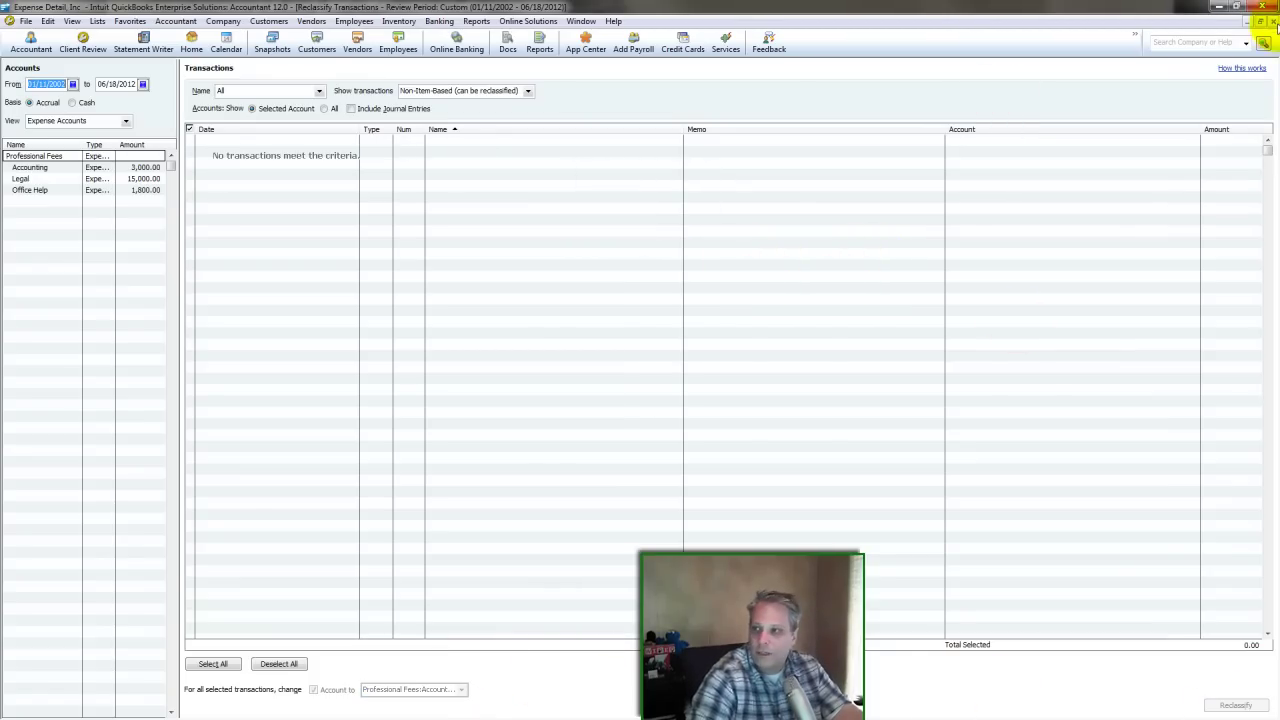
- Close the reclassify and review windows, restore the reports to windowed view, and move the Profit & Loss report level with the transaction detail
click(1274, 22)
click(1273, 22)
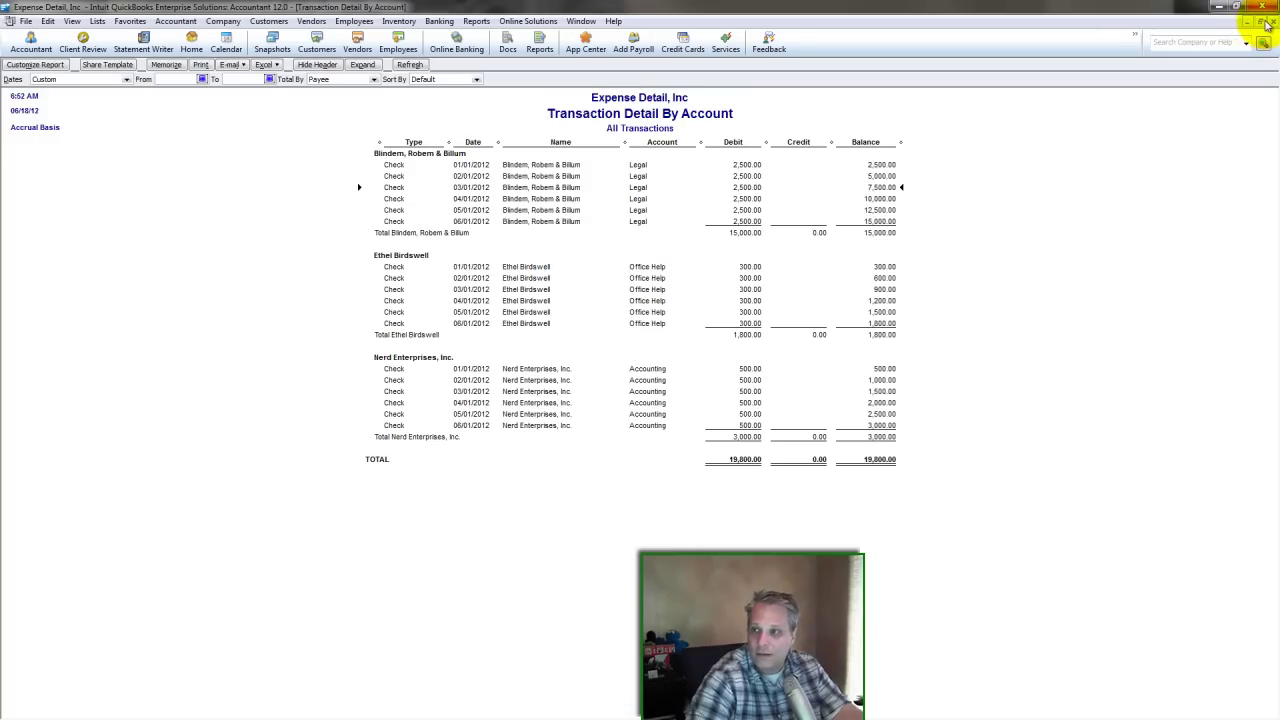
click(1259, 22)
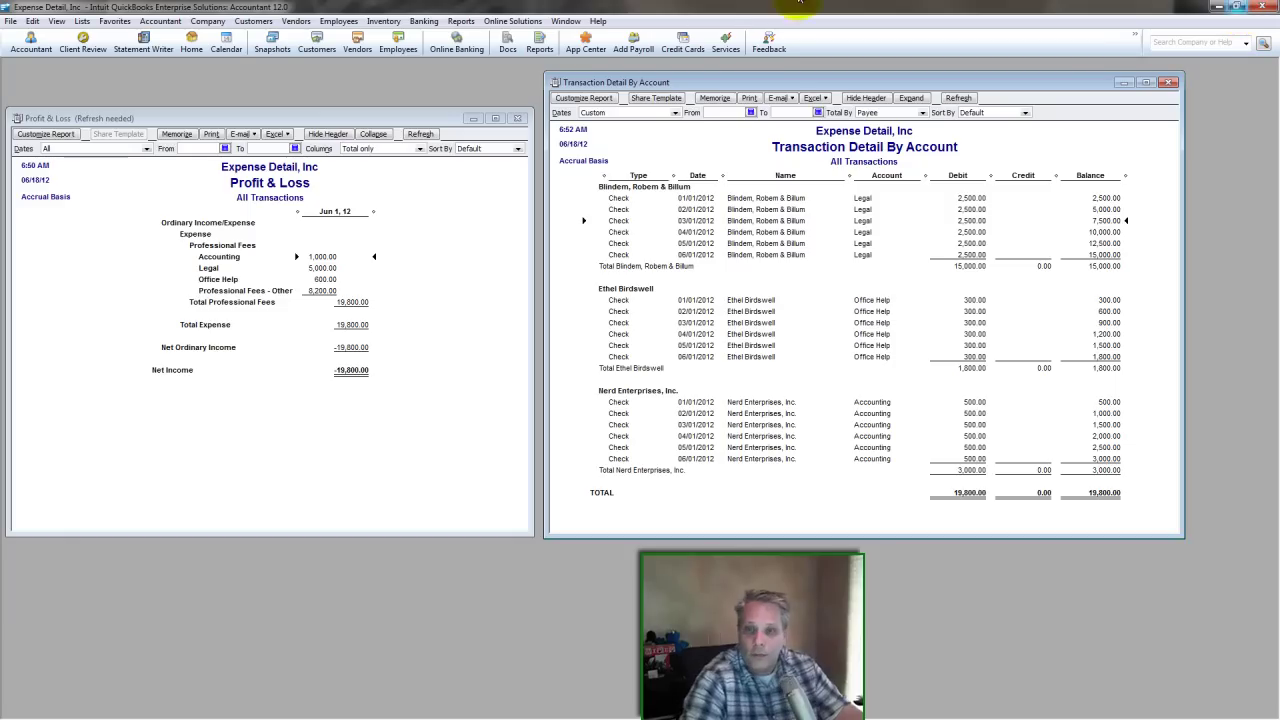
drag(310, 118, 300, 86)
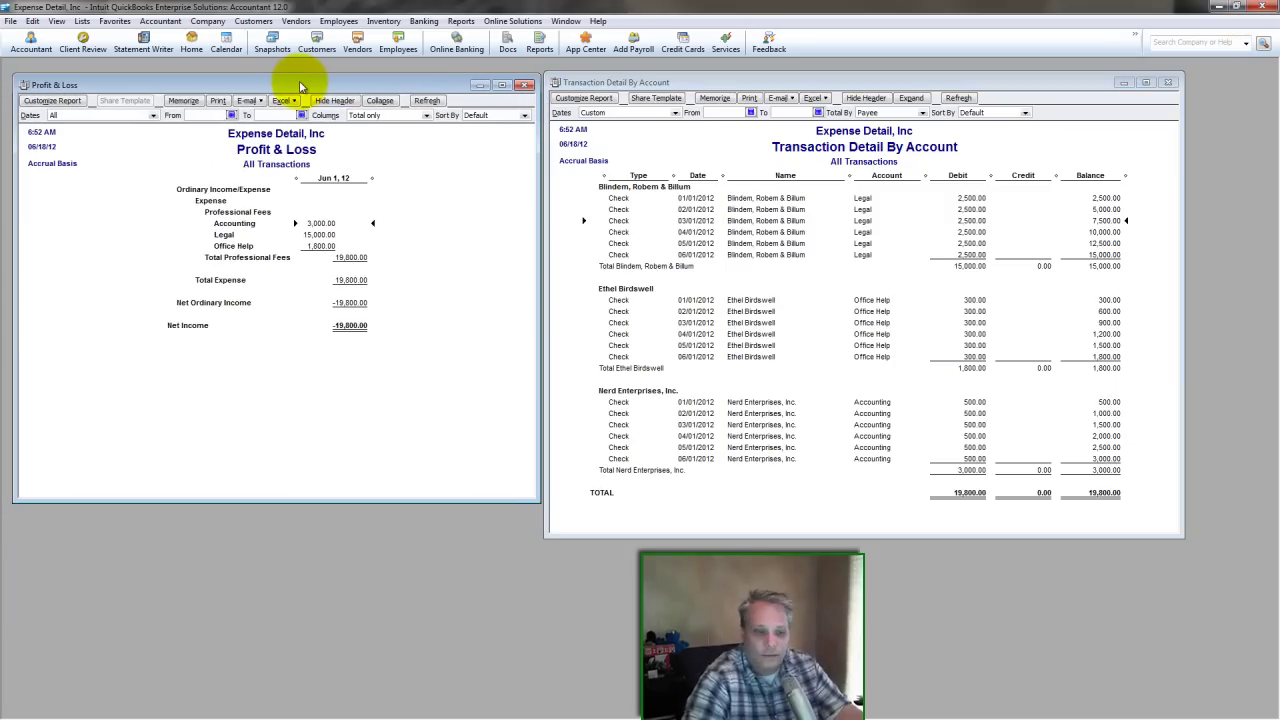